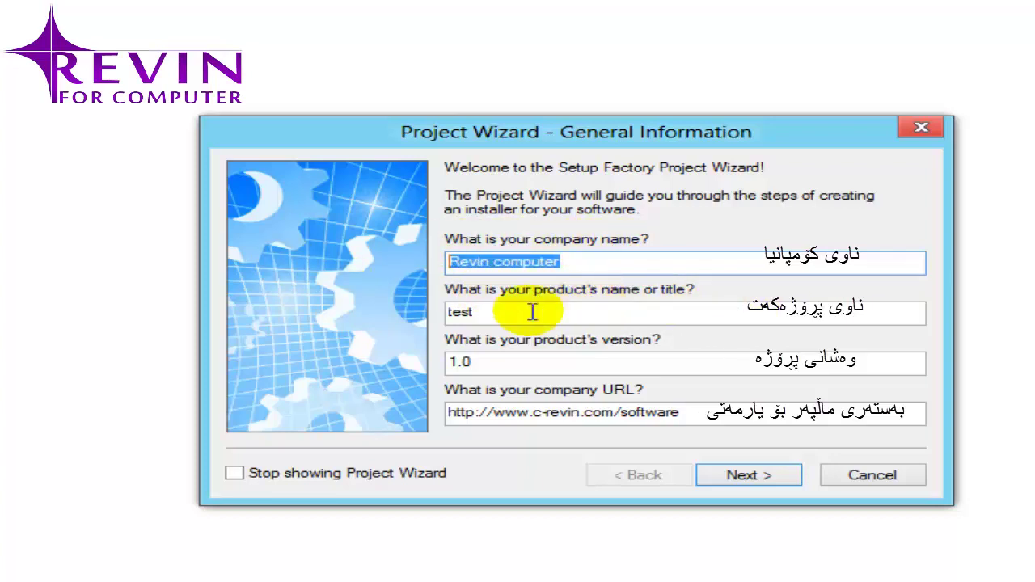
left_click(603, 312)
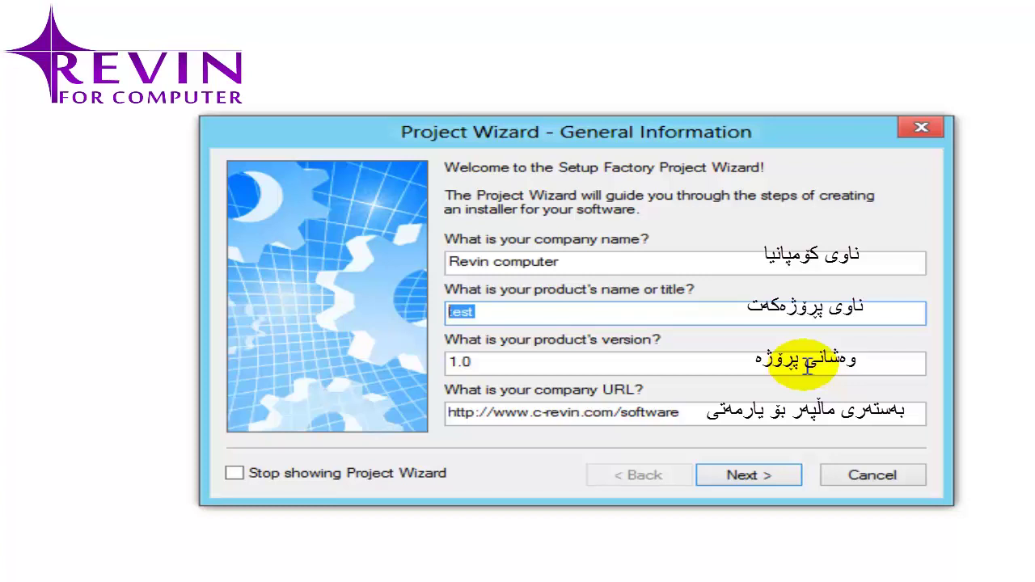
type("i")
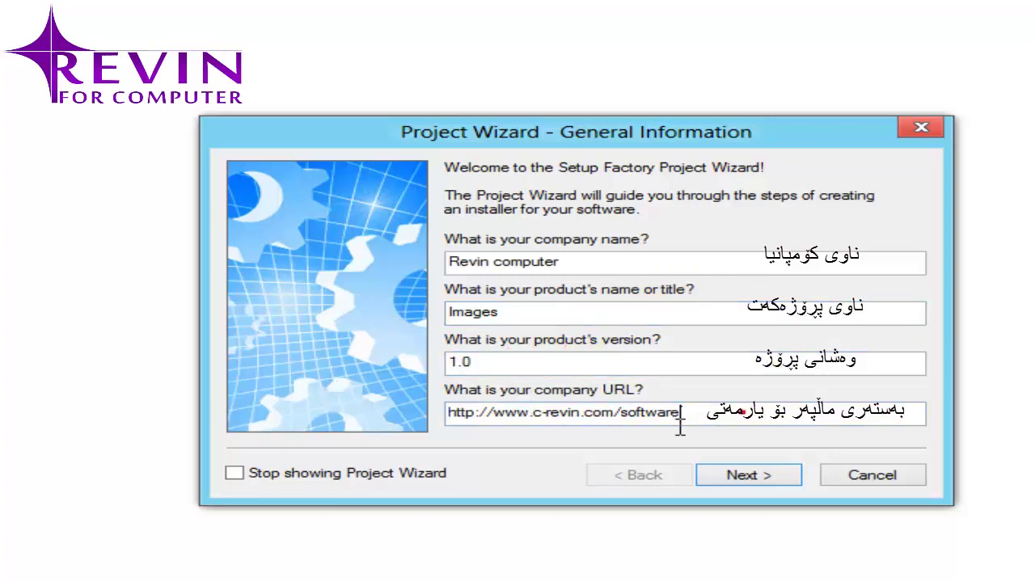
key("BackSpace")
key("BackSpace")
key("BackSpace")
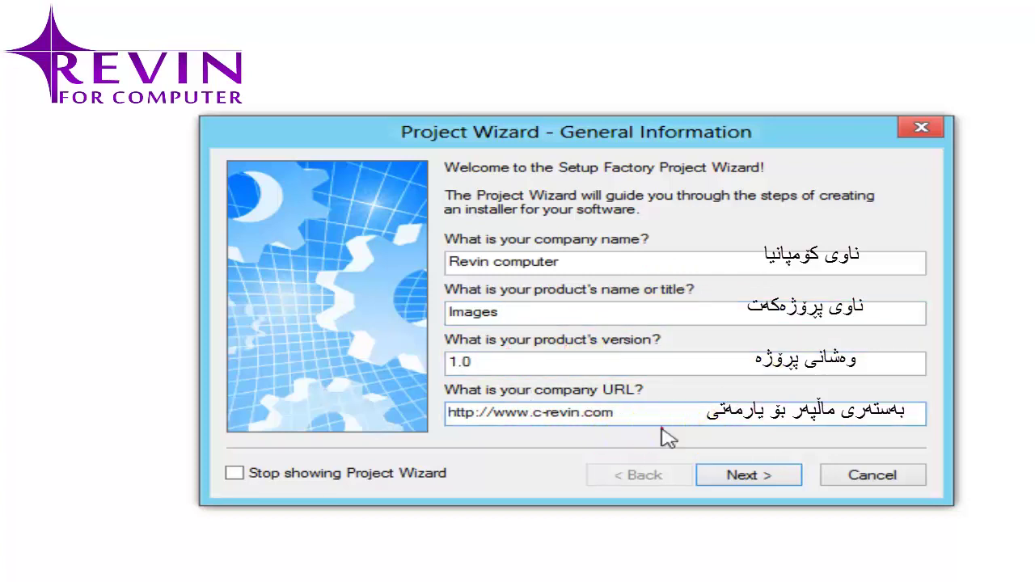
left_click(762, 476)
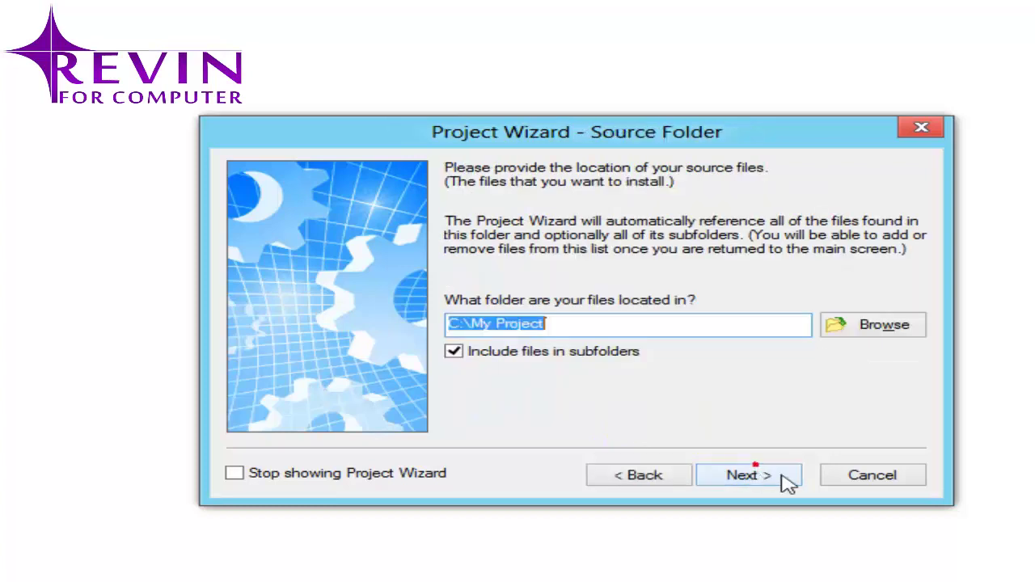
- Keep C:\My Project as the source folder with subfolder files included, and continue to the window settings
left_click(636, 324)
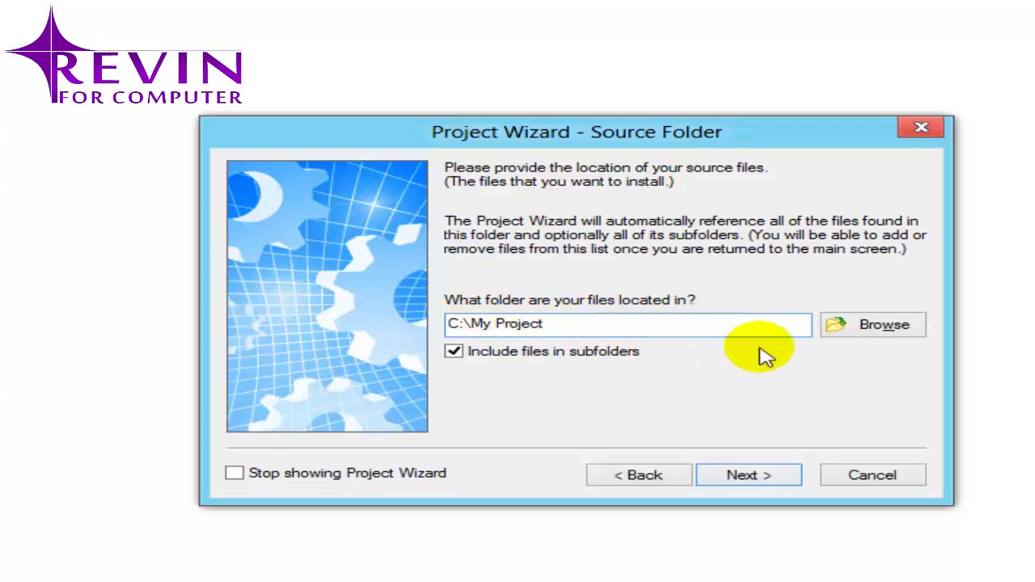
left_click(855, 326)
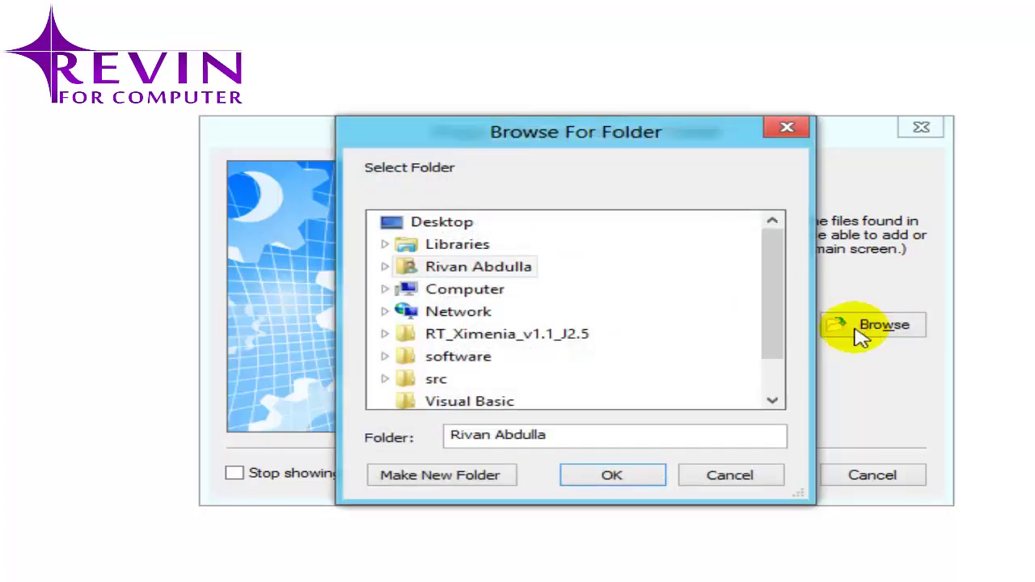
left_click(736, 485)
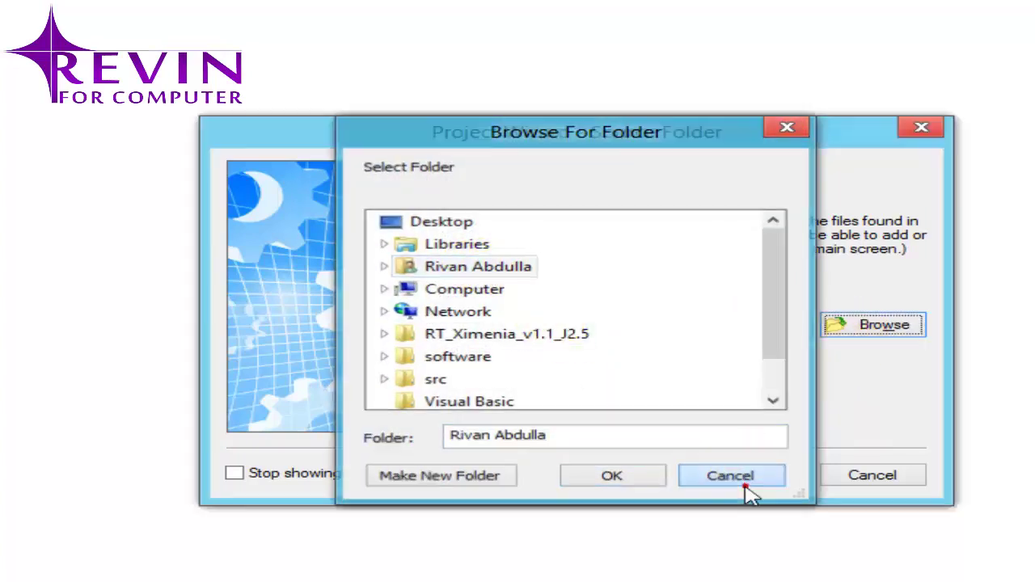
left_click(580, 322)
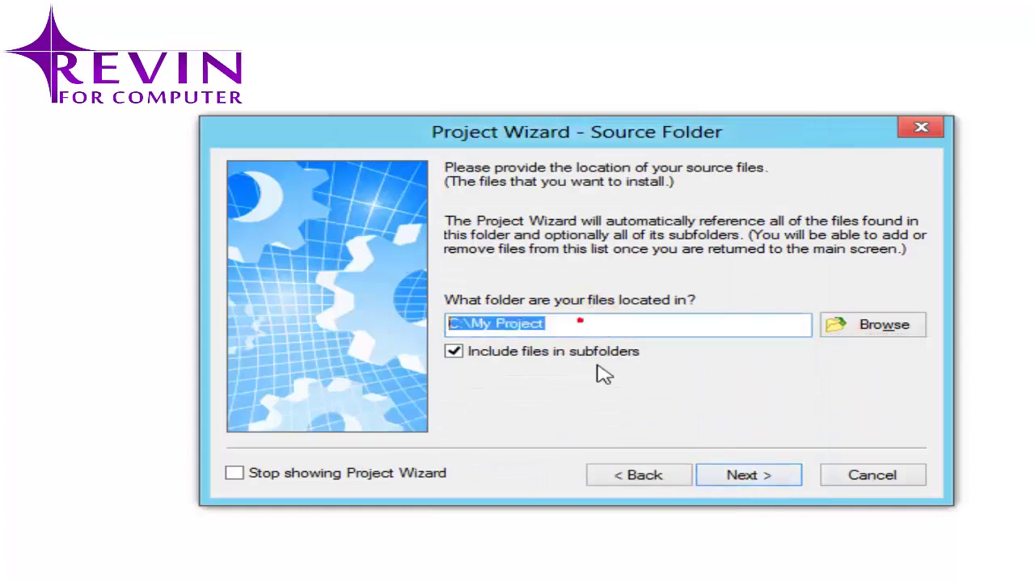
left_click(769, 478)
left_click(702, 369)
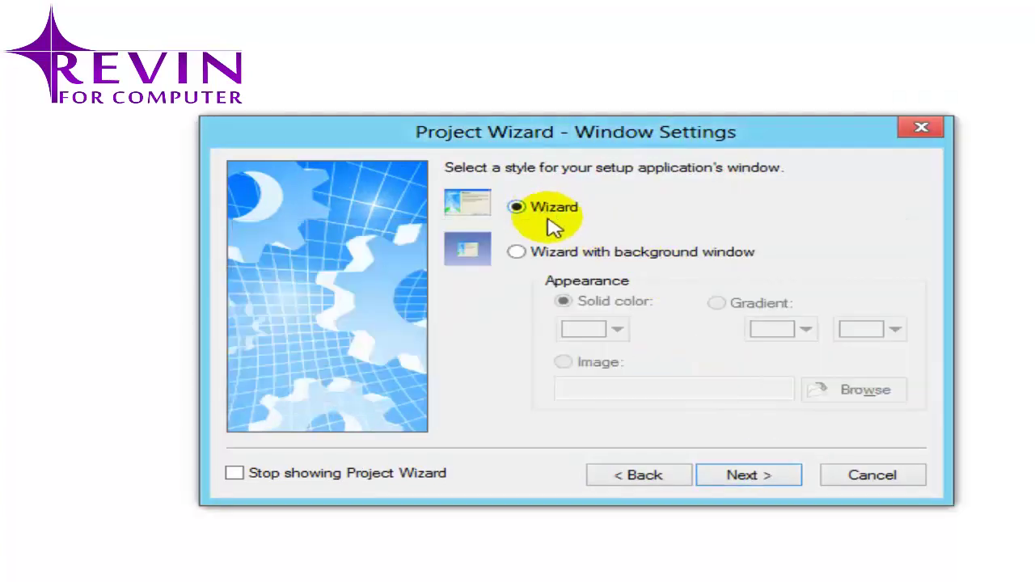
- Choose the plain Wizard window style without a background window and continue to the theme selection
left_click(550, 252)
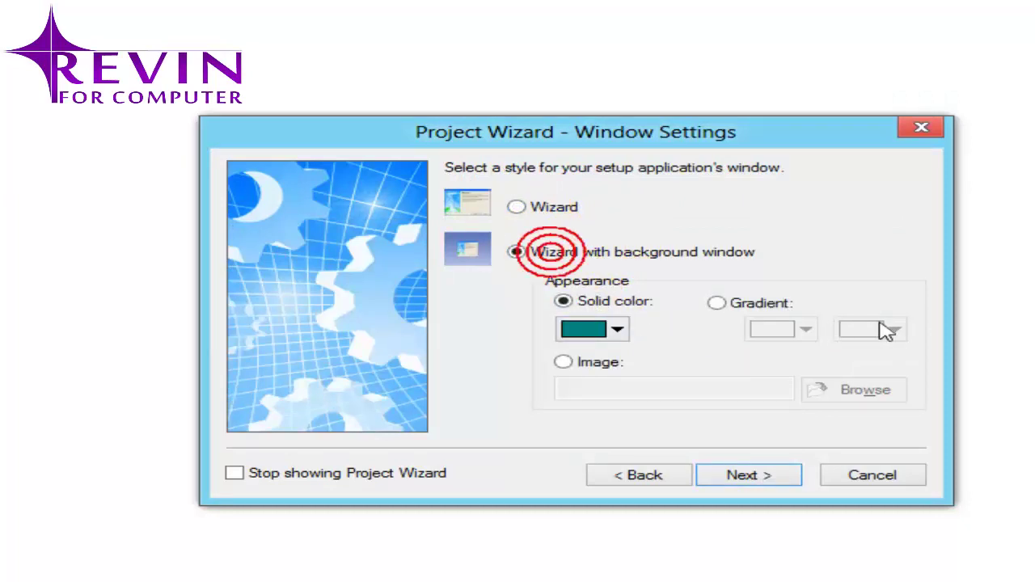
left_click(552, 207)
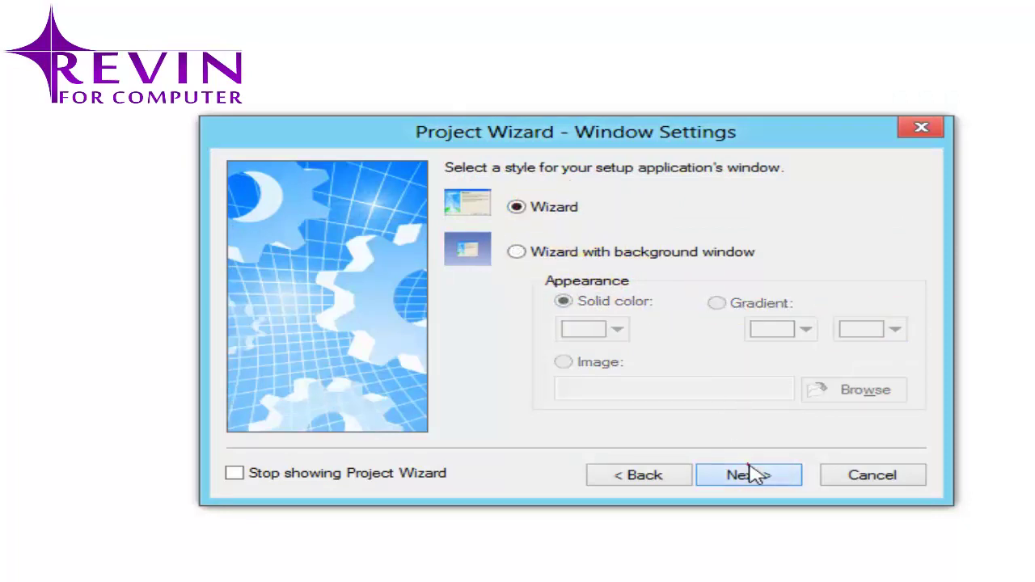
left_click(751, 475)
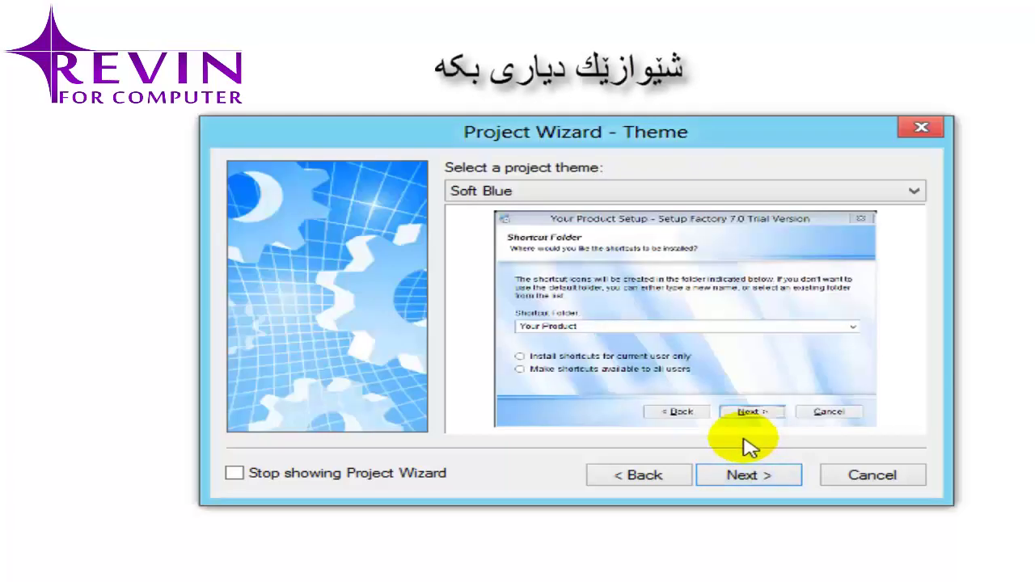
- Try out the Connectivity, Bending, CD-ROM and Computer project themes in the preview
left_click(560, 194)
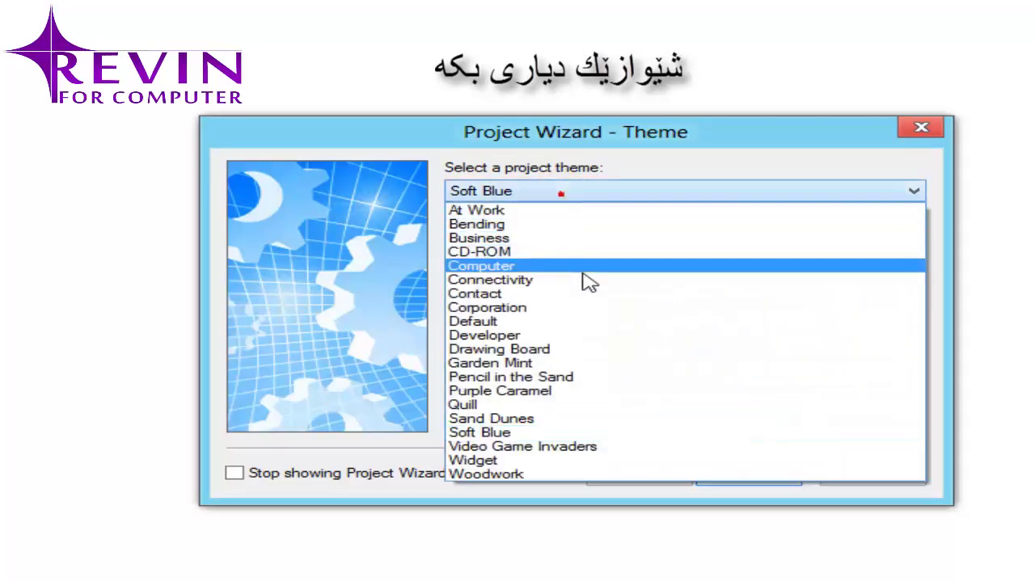
left_click(584, 280)
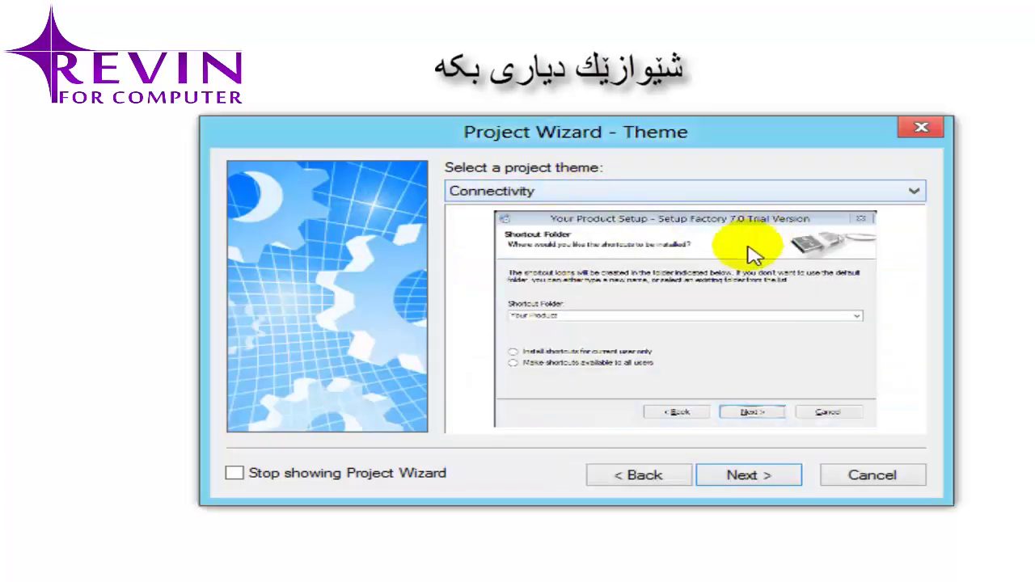
left_click(778, 199)
left_click(656, 229)
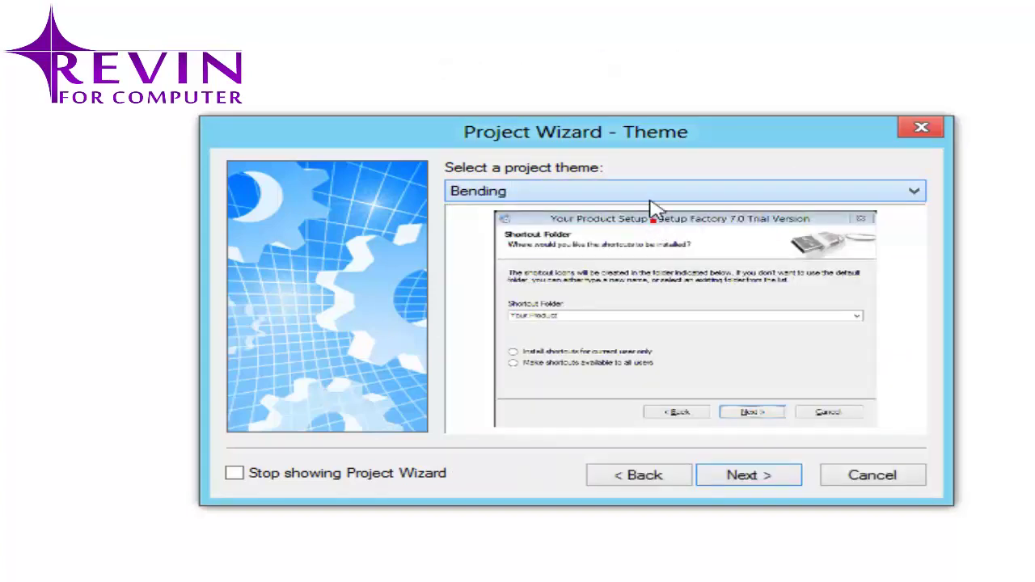
left_click(650, 195)
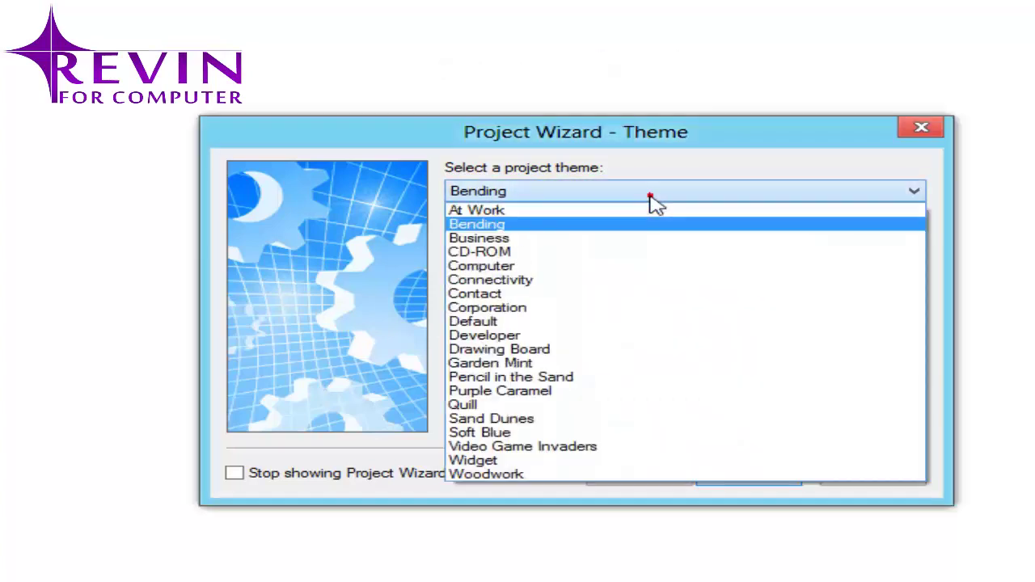
left_click(649, 261)
left_click(573, 193)
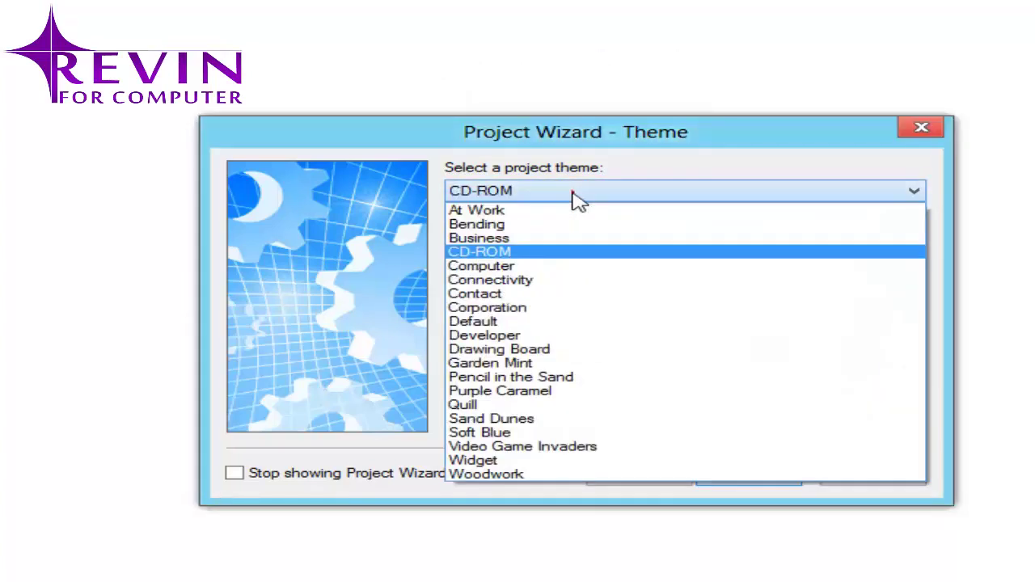
left_click(586, 268)
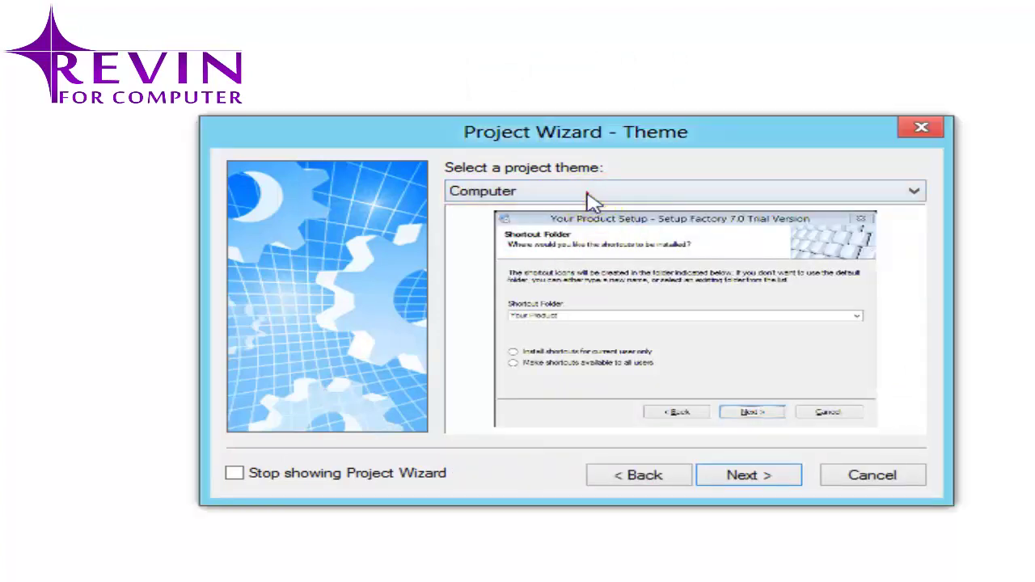
- Choose the Connectivity project theme and accept the multilingual settings with English as the default language
left_click(588, 195)
left_click(574, 281)
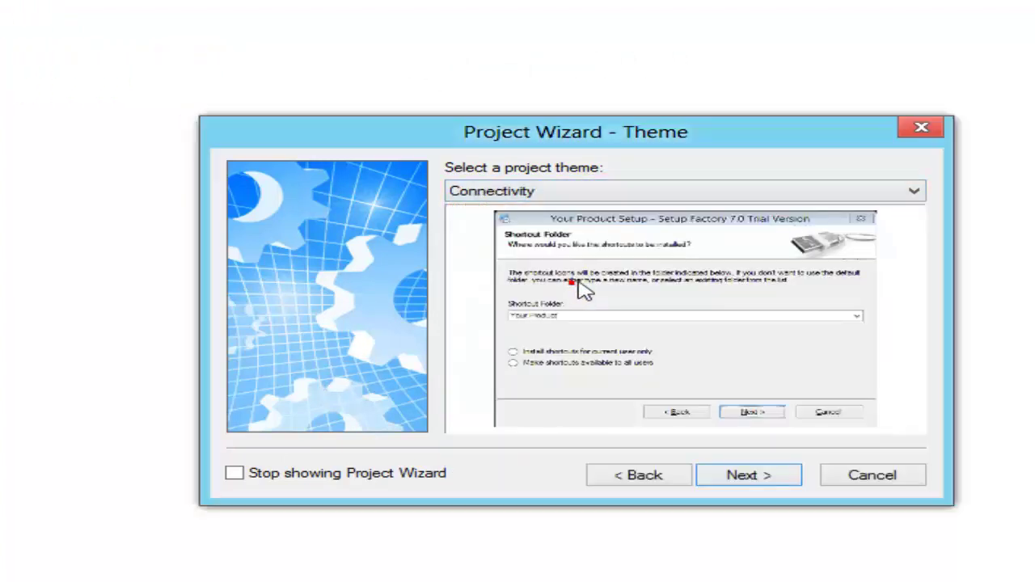
left_click(781, 475)
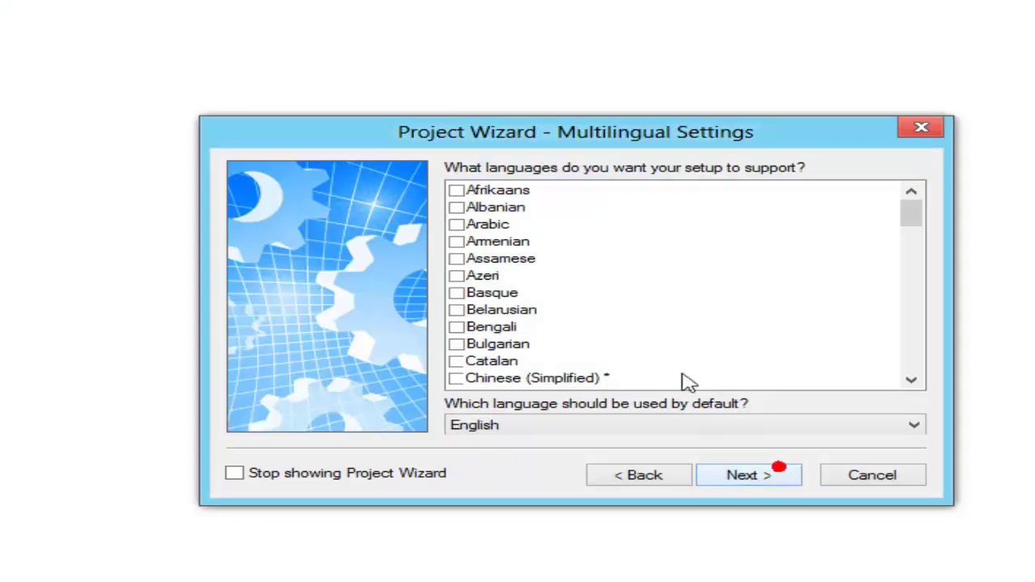
left_click(759, 475)
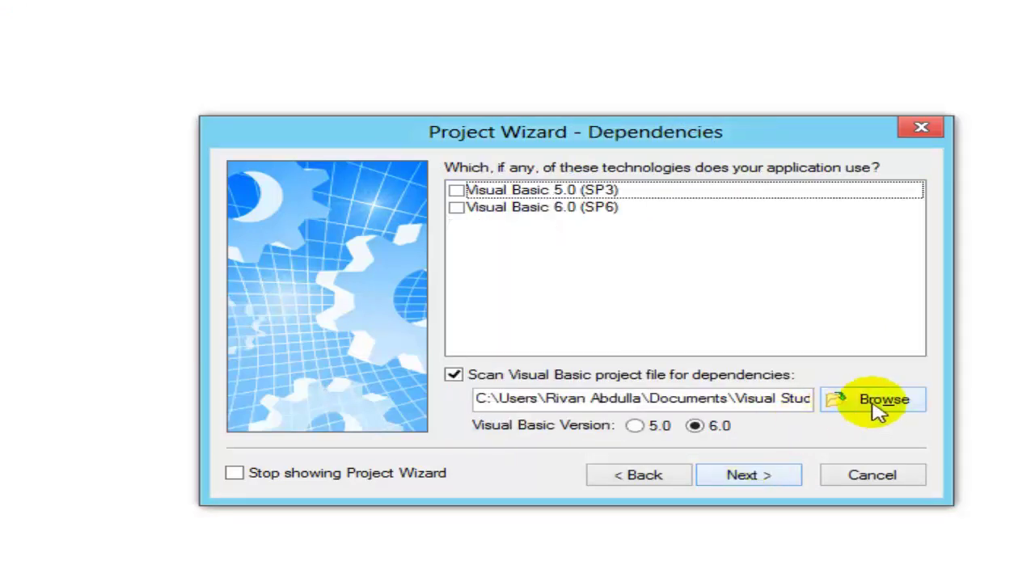
left_click_drag(762, 397, 898, 408)
left_click(898, 408)
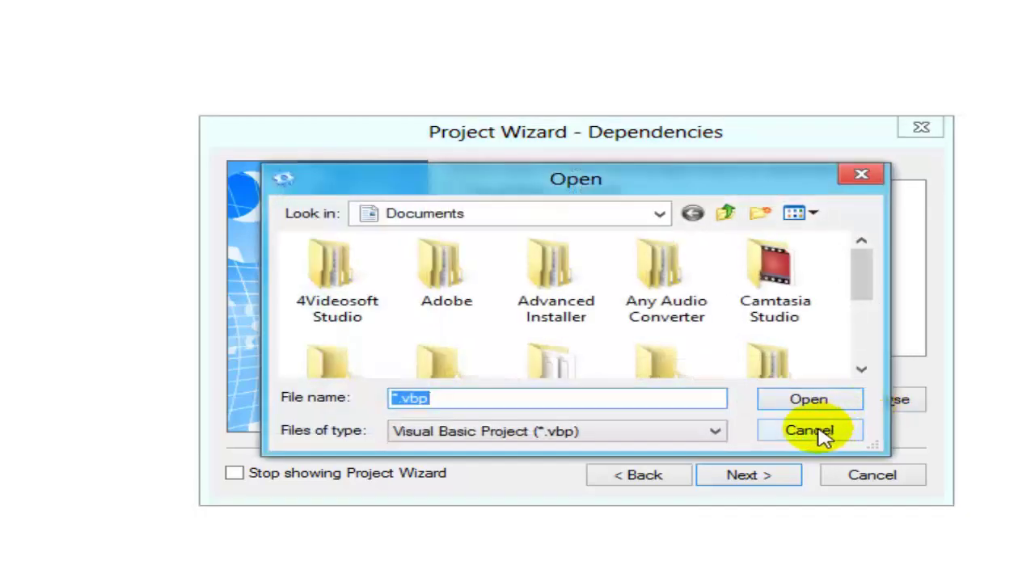
left_click(813, 432)
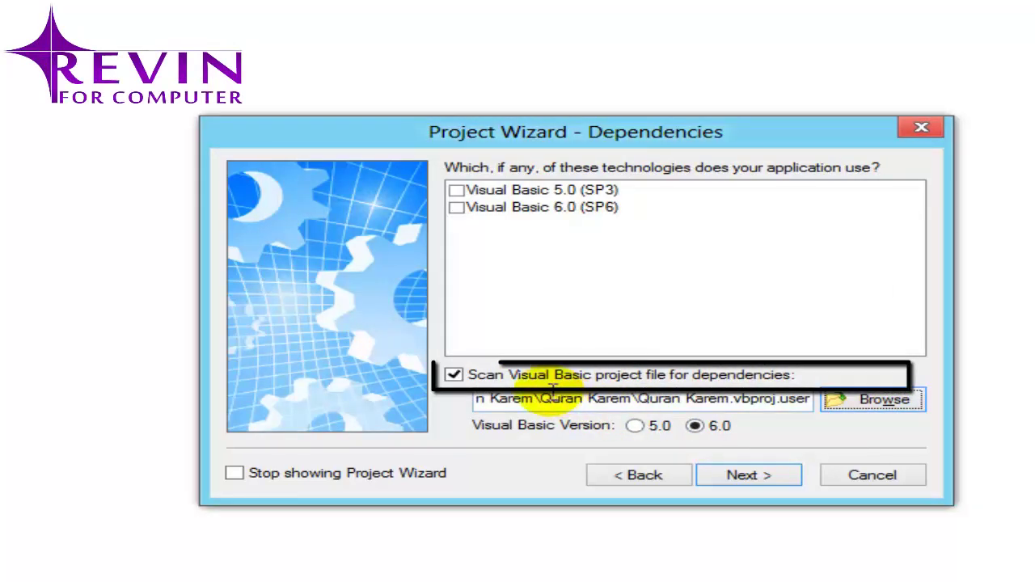
left_click_drag(671, 401, 333, 395)
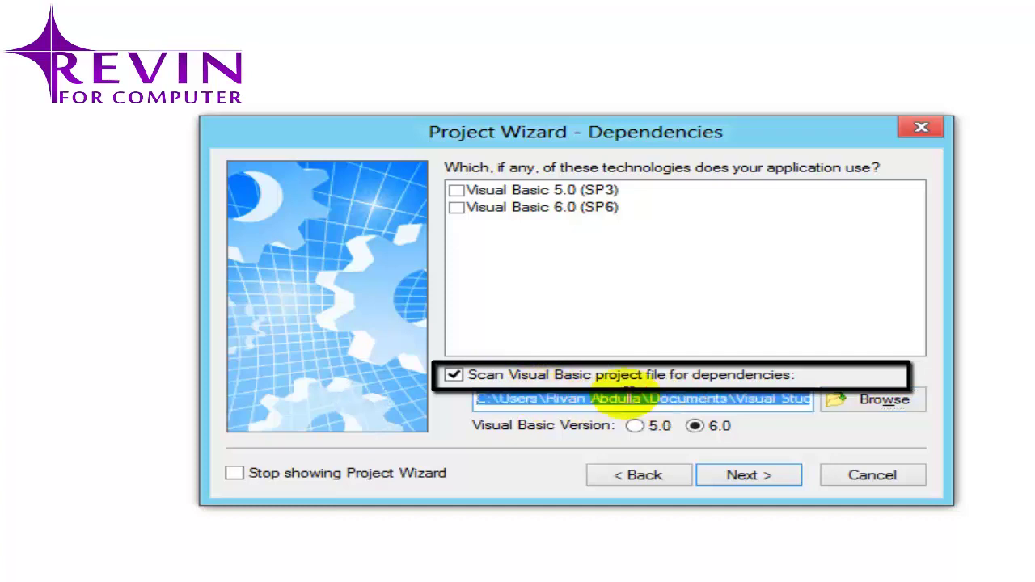
left_click(629, 396)
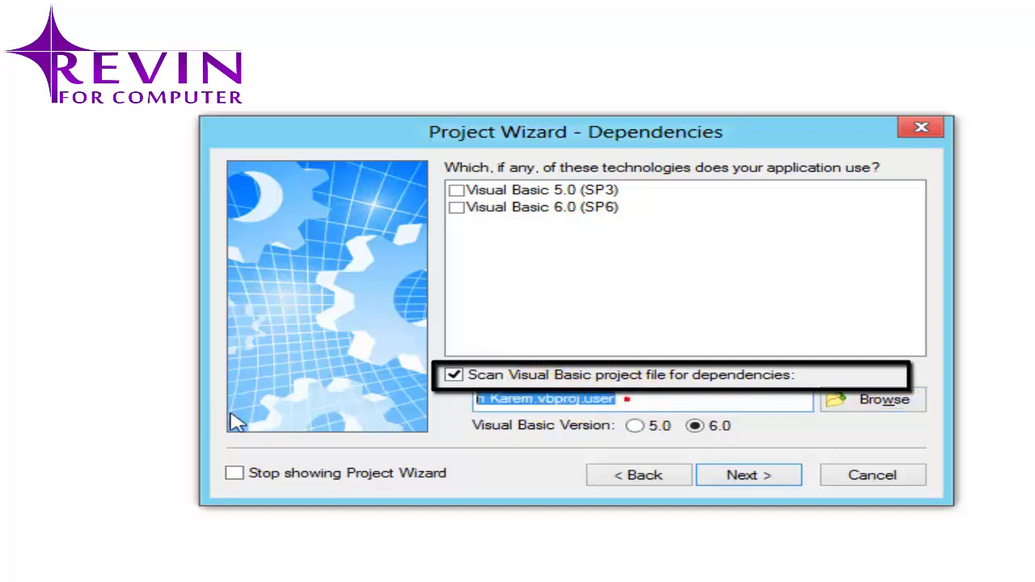
- Turn off scanning of the Visual Basic project file for dependencies and continue to the optional features
left_click(455, 376)
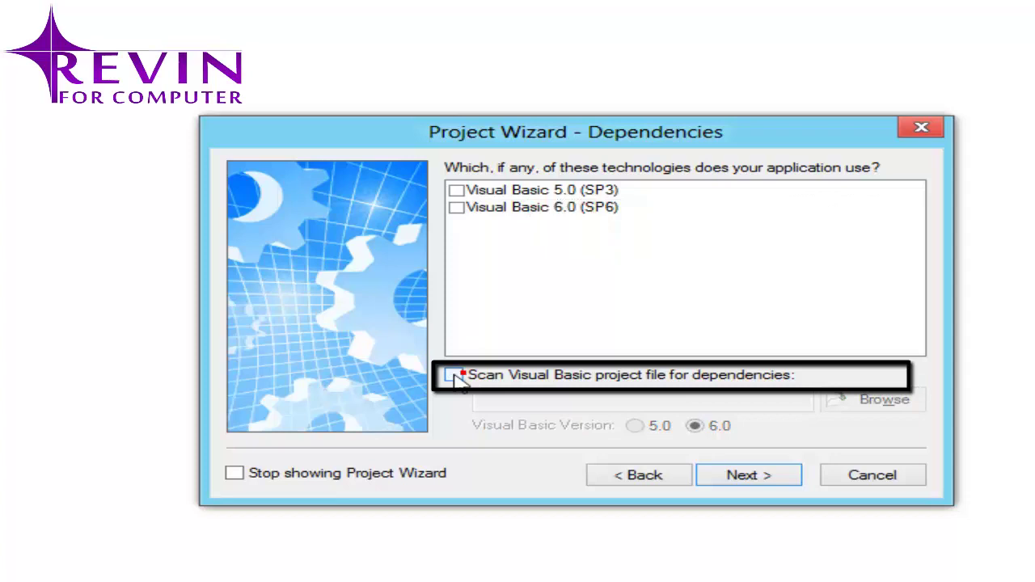
left_click(769, 485)
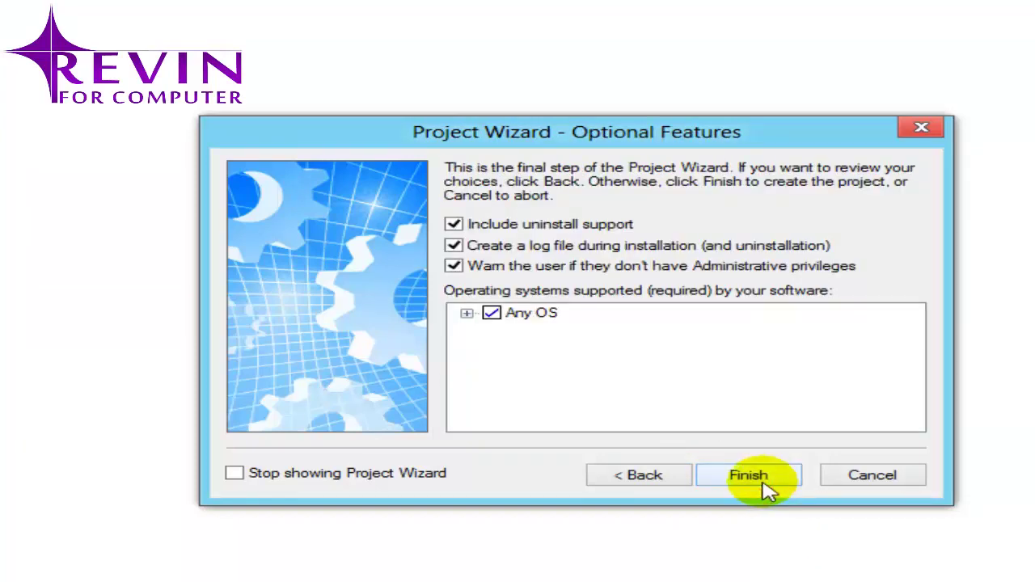
- Expand Any OS to review the supported operating systems and finish the project wizard
left_click(467, 313)
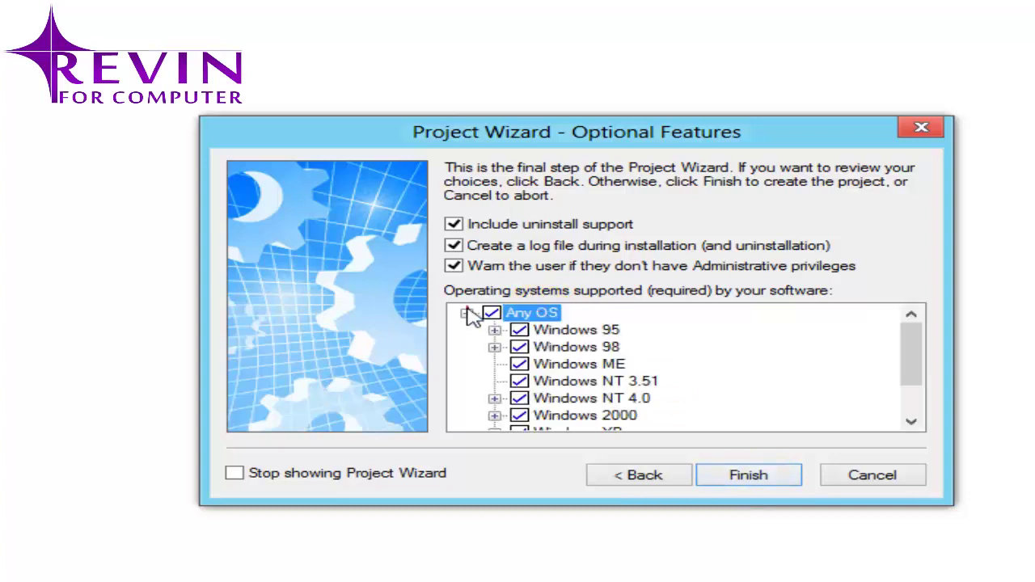
scroll(611, 364, "down", 1)
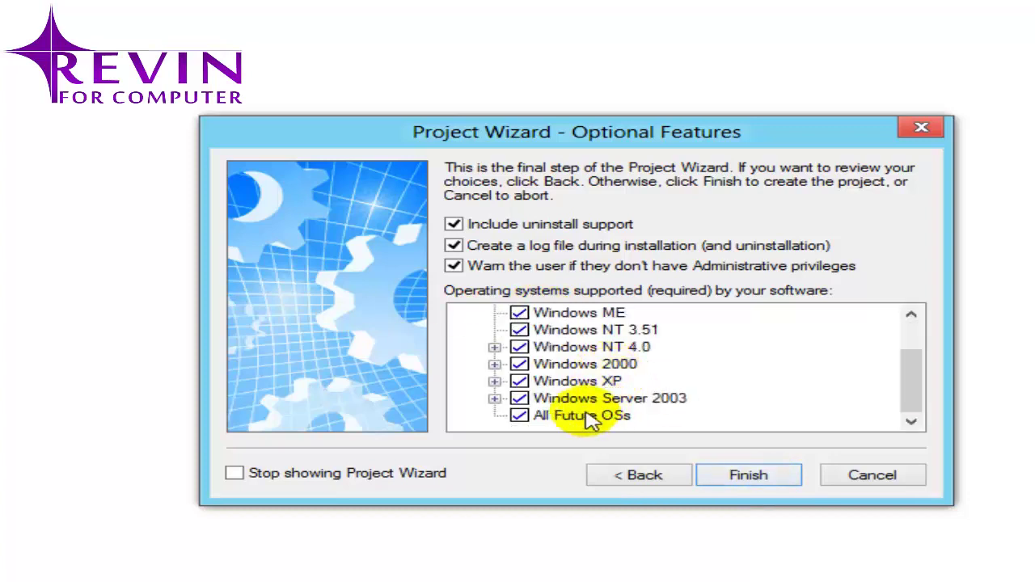
scroll(610, 356, "up", 1)
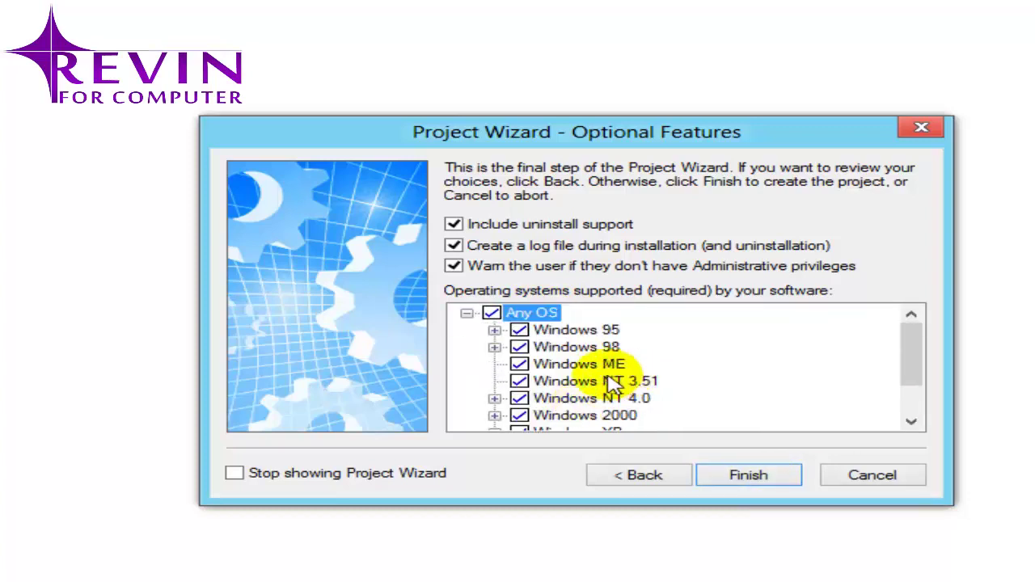
left_click(491, 314)
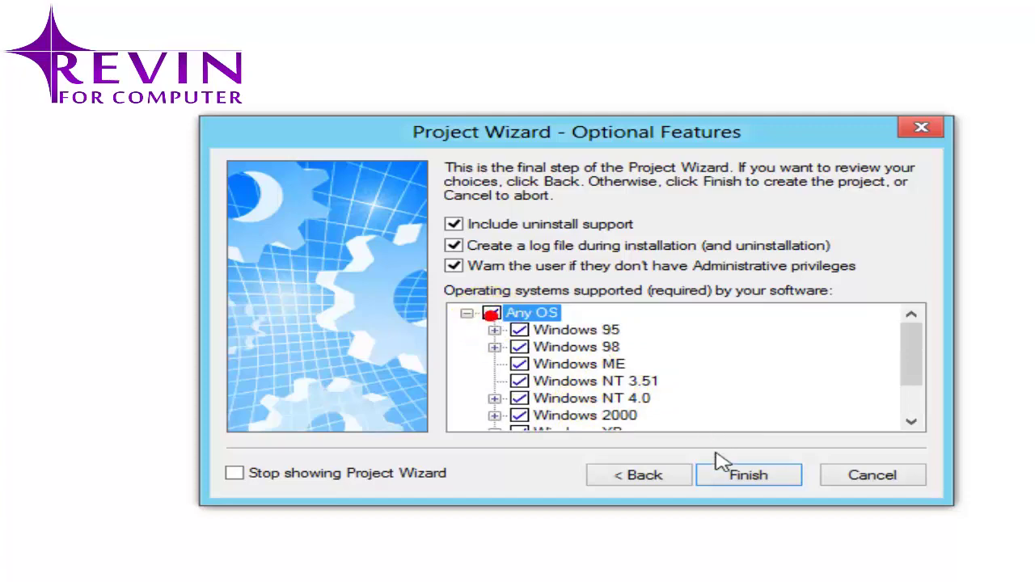
left_click(740, 473)
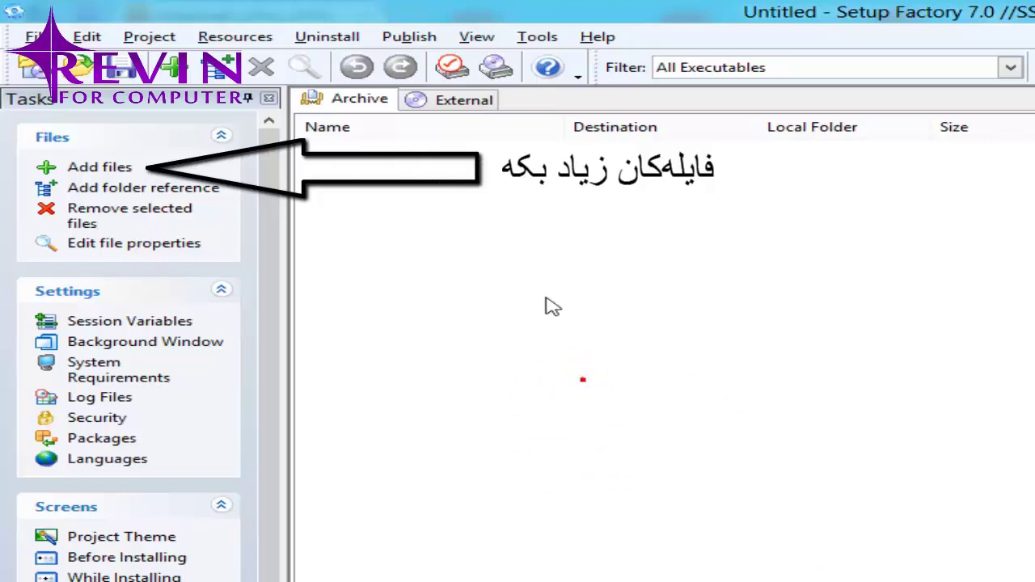
- Start adding files to the project and browse to the Pictures library as the source folder
left_click(77, 172)
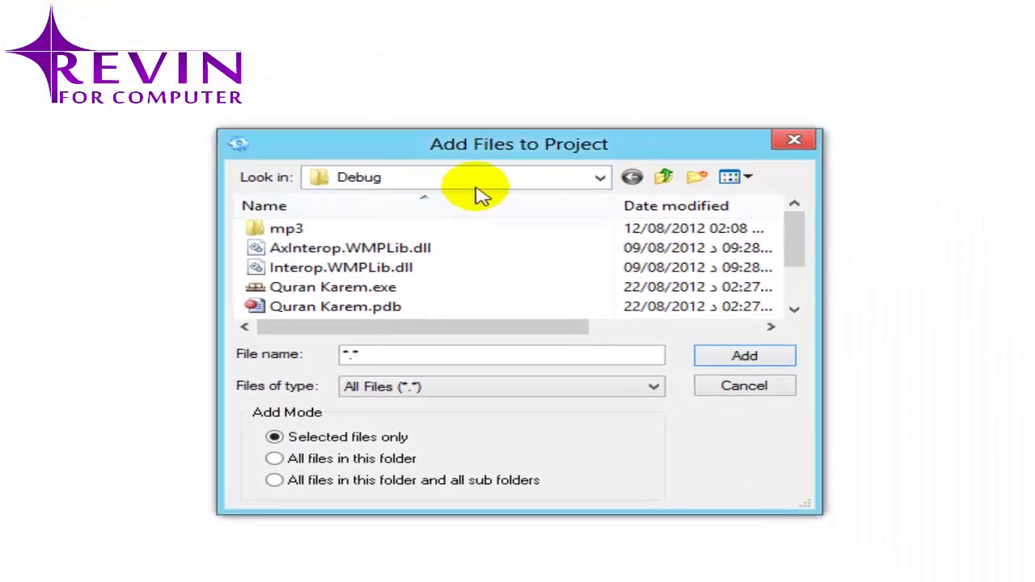
left_click(480, 193)
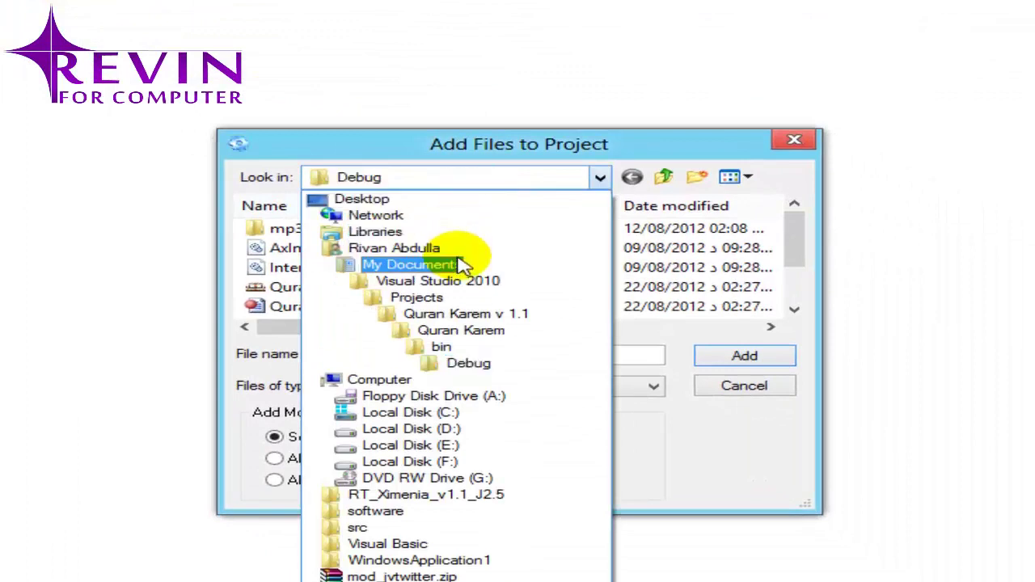
left_click(455, 233)
left_click(363, 322)
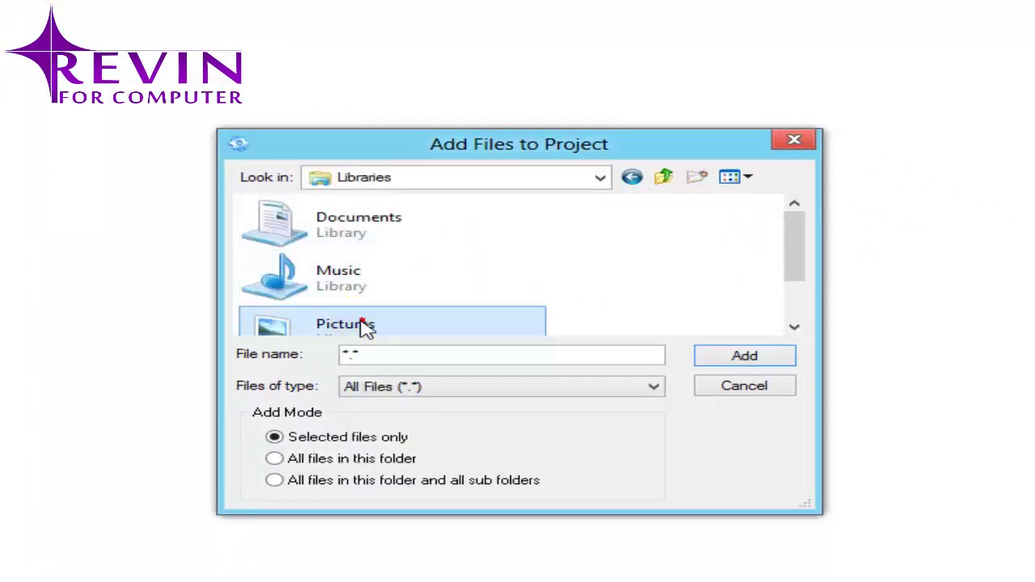
double_click(360, 323)
- Select the purple new logo PNG, NEW-Logo-For-Revin-computer.gif and peramagrun.png as files for the project
scroll(534, 303, "down", 3)
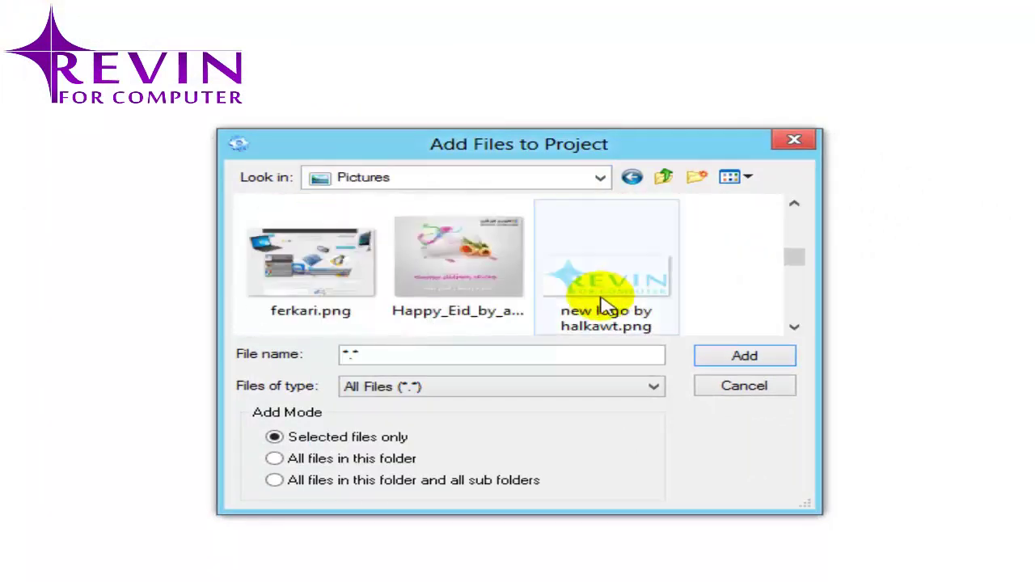
scroll(602, 307, "down", 6)
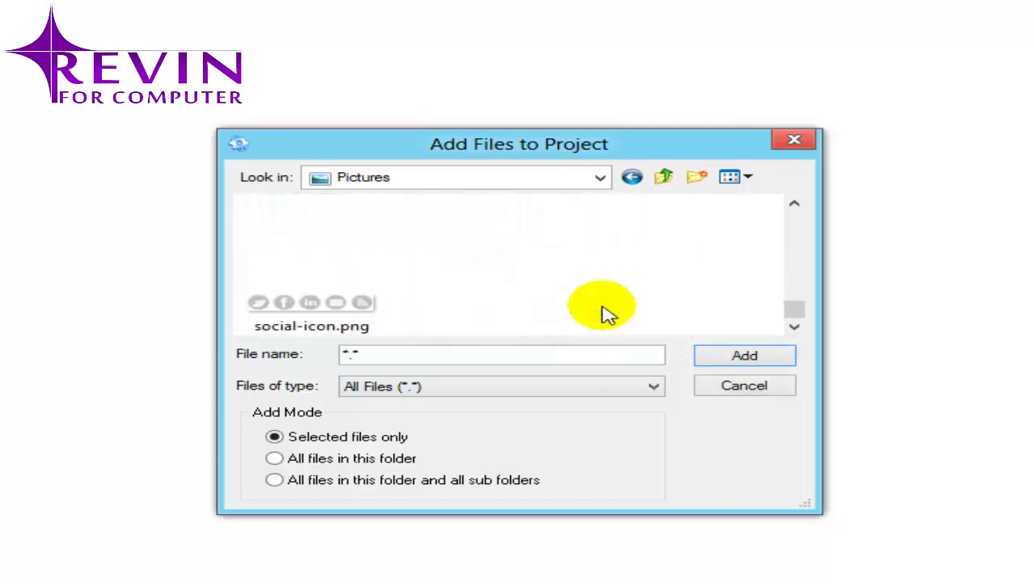
scroll(603, 312, "up", 3)
left_click(453, 298)
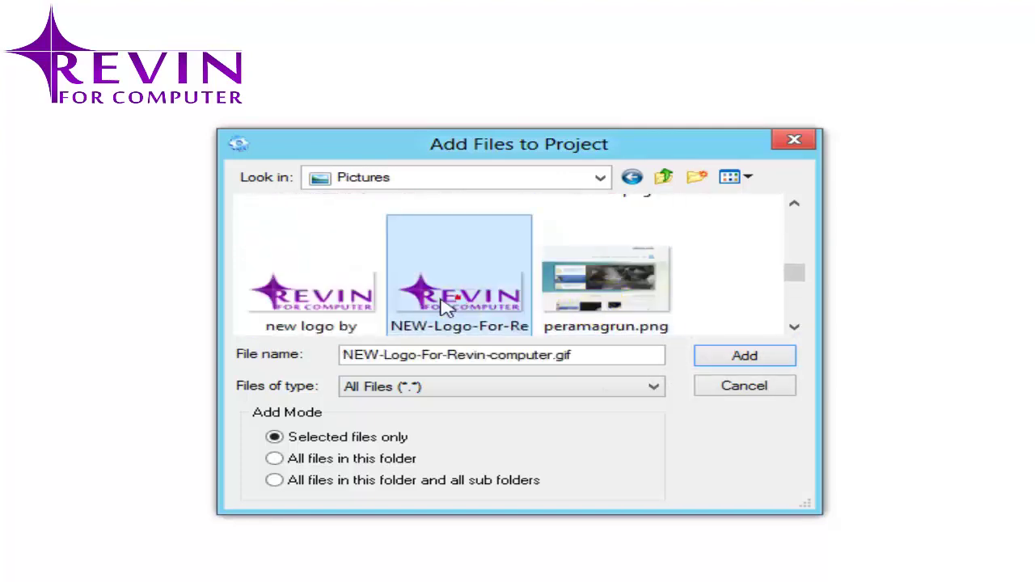
left_click(328, 300, "ctrl")
left_click(620, 307, "ctrl")
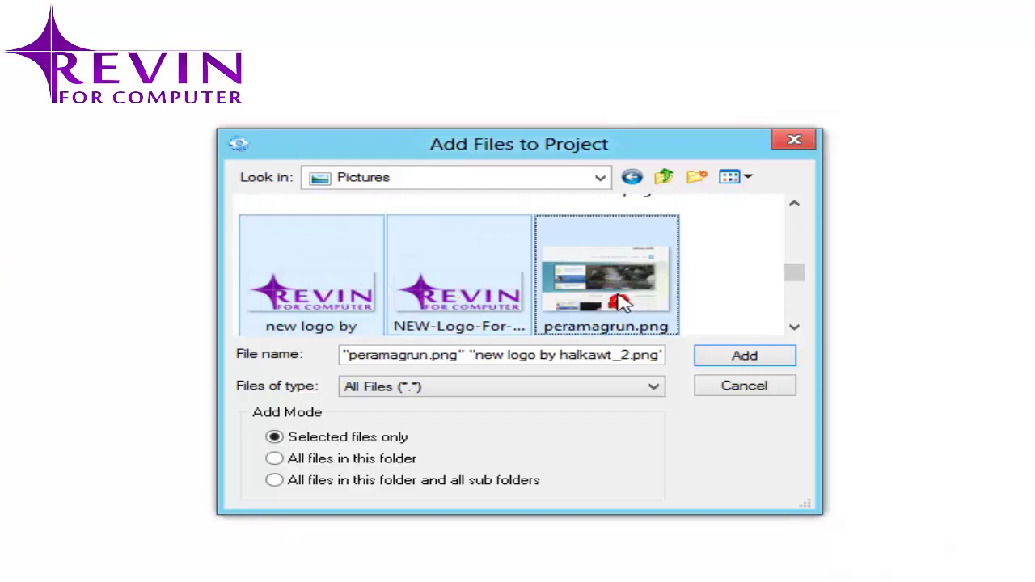
- Extend the file selection with the light-blue new logo PNG, the Happy Eid JPG and ferkari.png
scroll(619, 303, "up", 1)
left_click(550, 215, "ctrl")
left_click(458, 240, "ctrl")
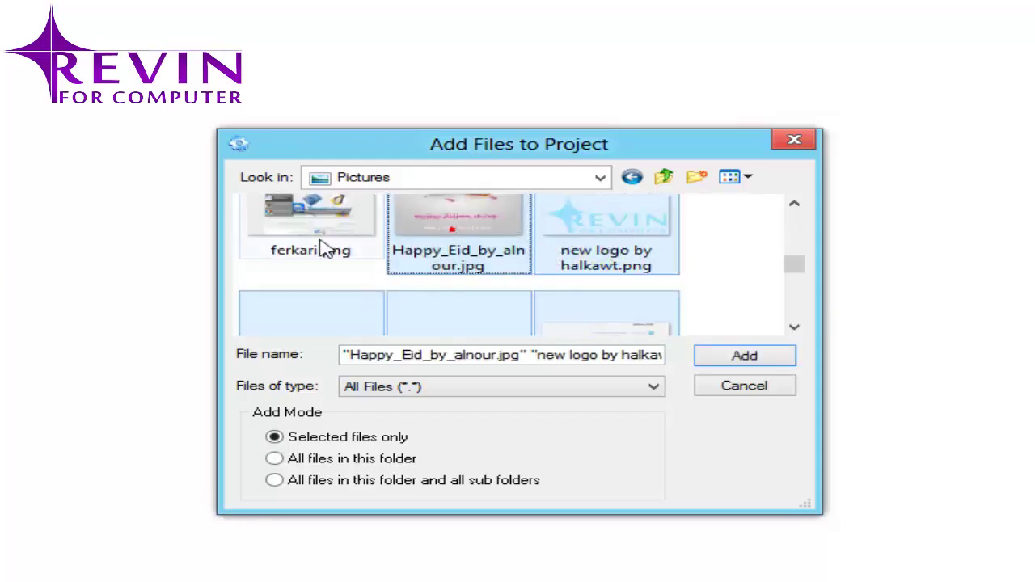
left_click(323, 249, "ctrl")
- Include Quran Karem.bmp and Quran_Kareem.png in the selection and add all the selected files to the project
scroll(549, 291, "up", 1)
scroll(547, 290, "up", 1)
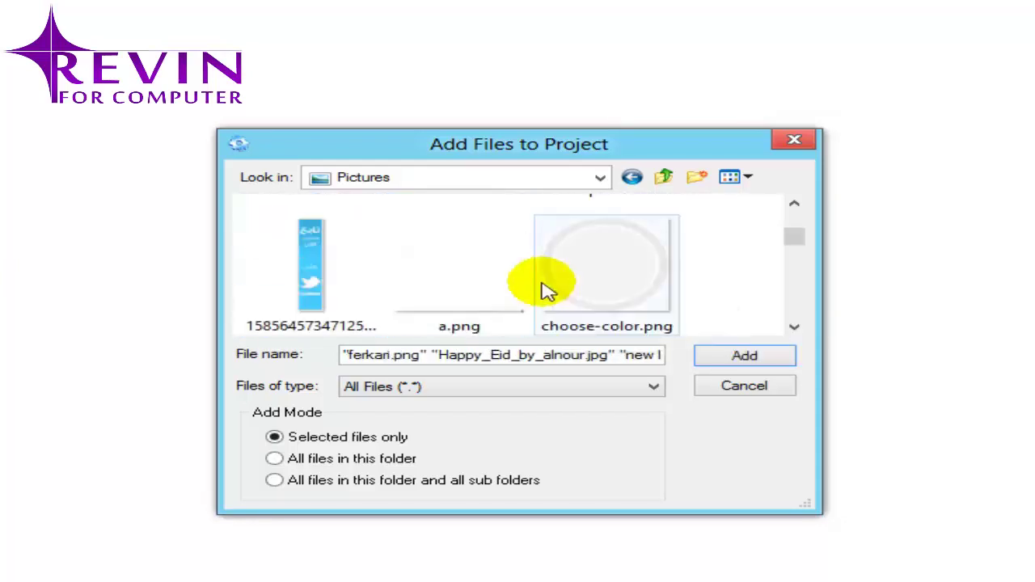
scroll(547, 291, "up", 1)
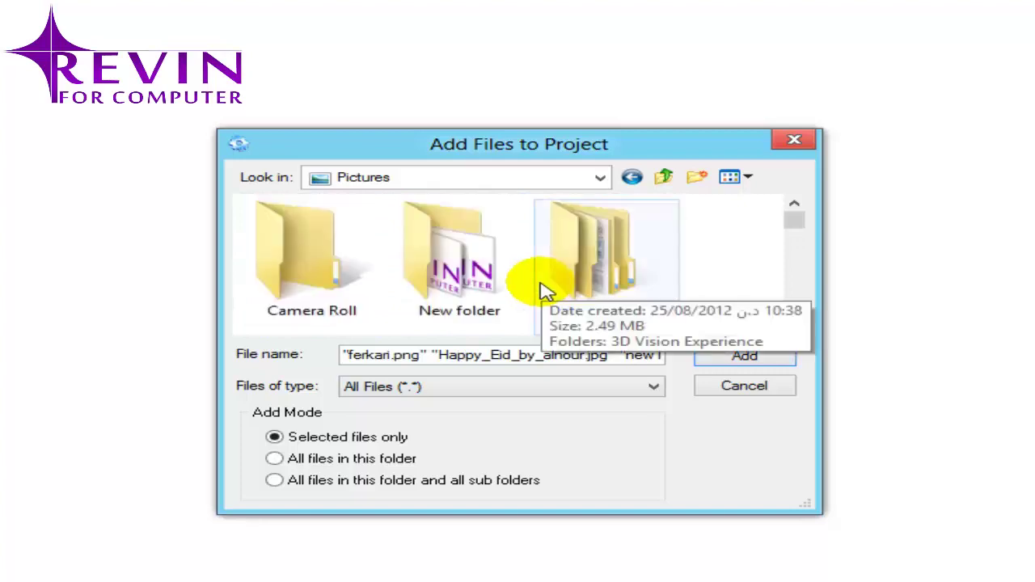
scroll(543, 291, "down", 1)
scroll(543, 295, "down", 3)
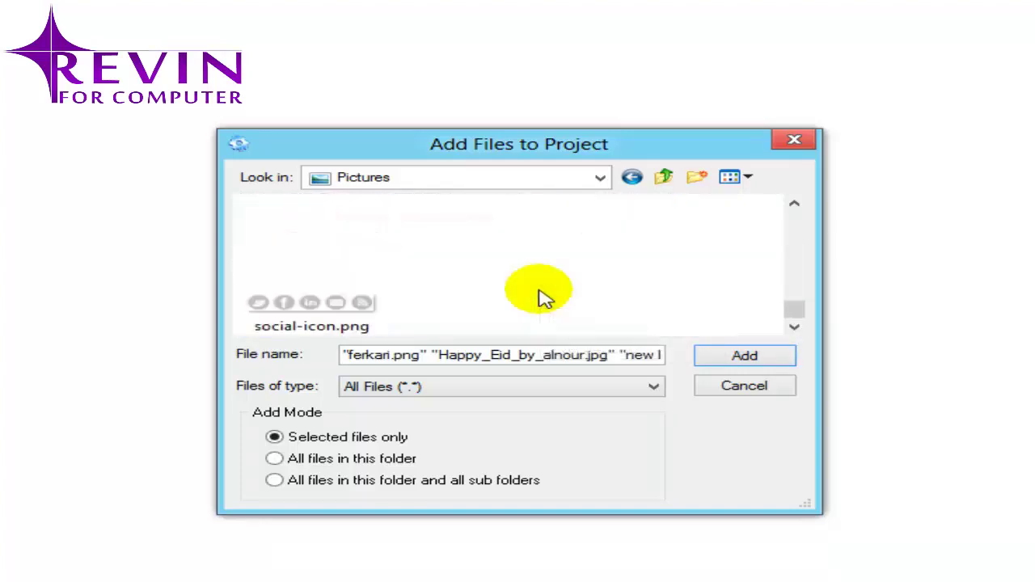
scroll(544, 298, "up", 1)
left_click(444, 280, "ctrl")
left_click(301, 283, "ctrl")
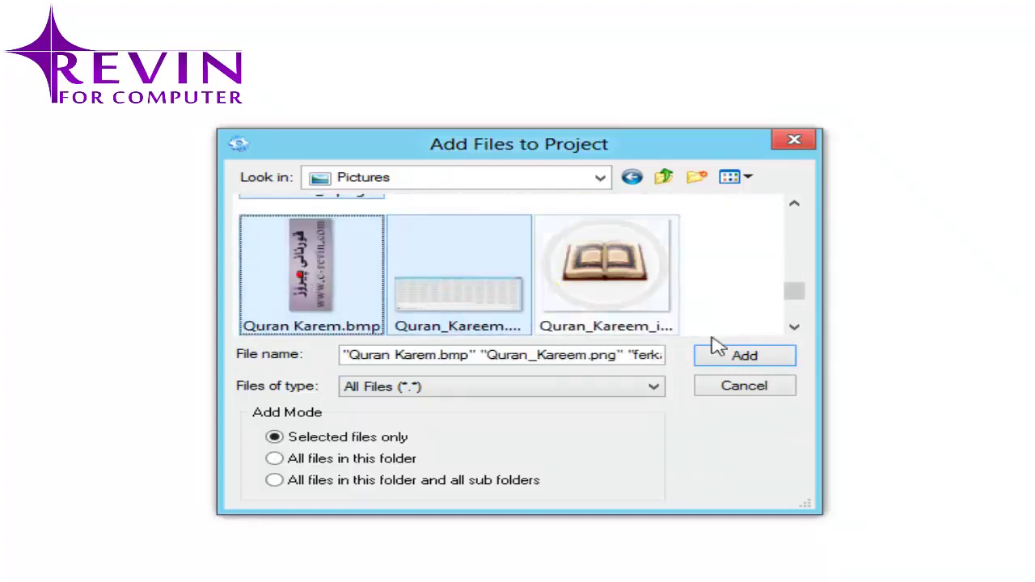
left_click(746, 359)
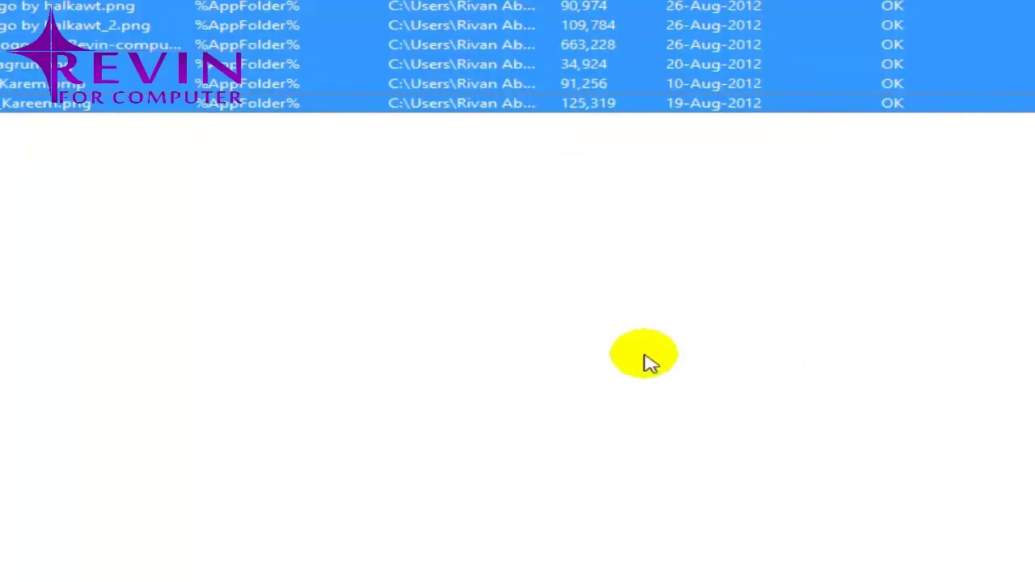
left_click(64, 173)
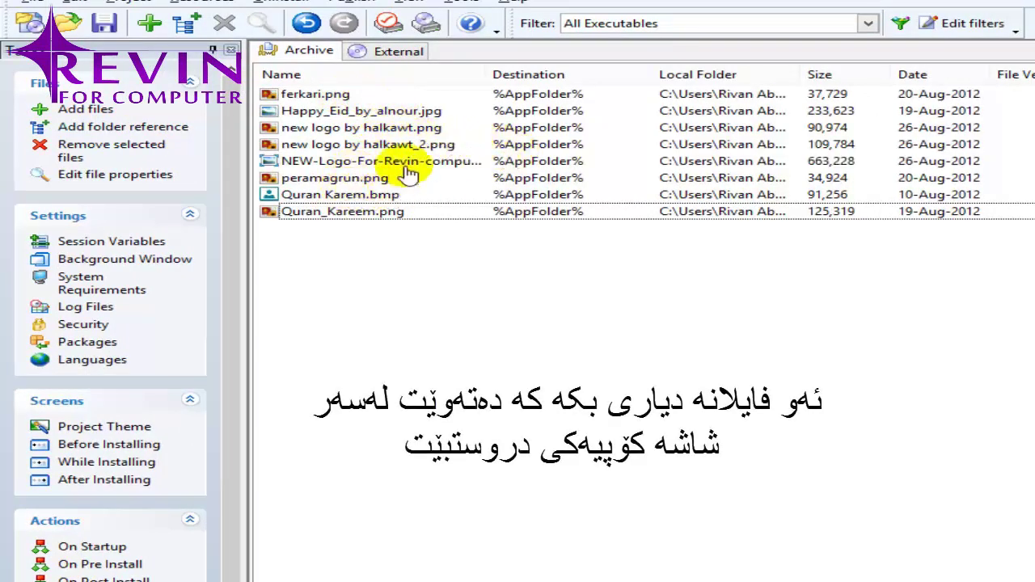
- Enable a Desktop shortcut in the properties of the first new logo PNG in the archive list
left_click(358, 129)
right_click(356, 132)
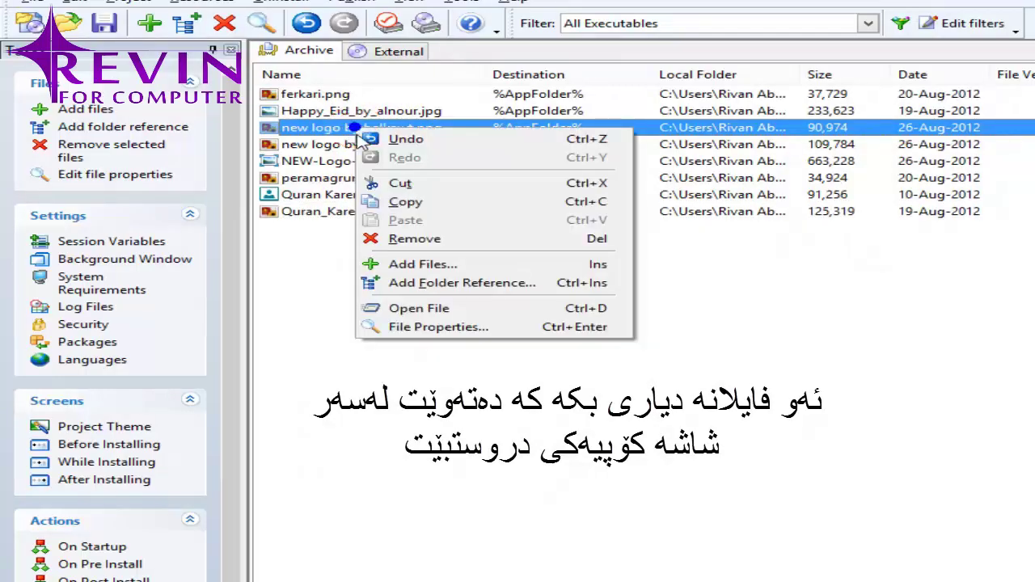
left_click(396, 327)
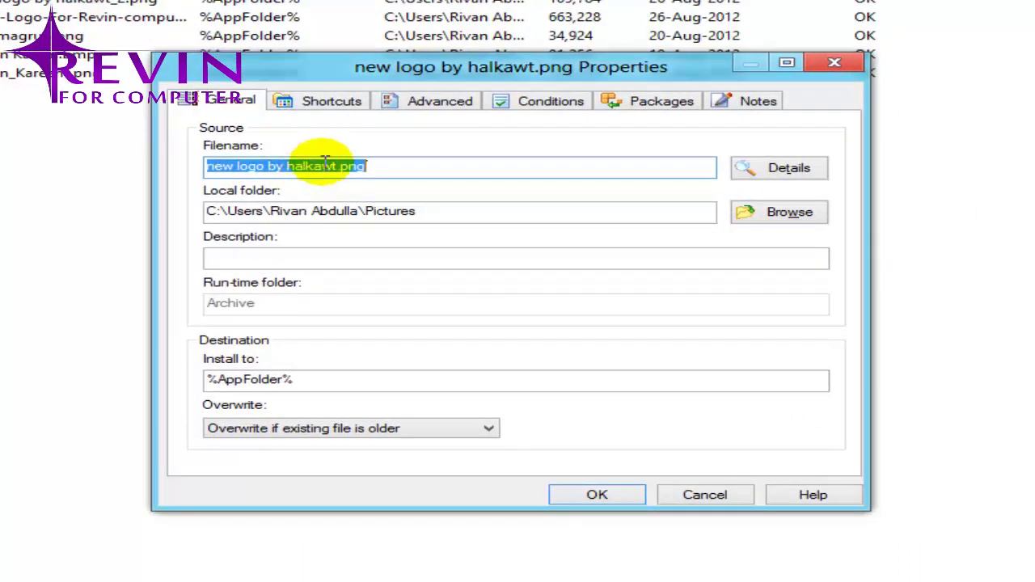
left_click(330, 106)
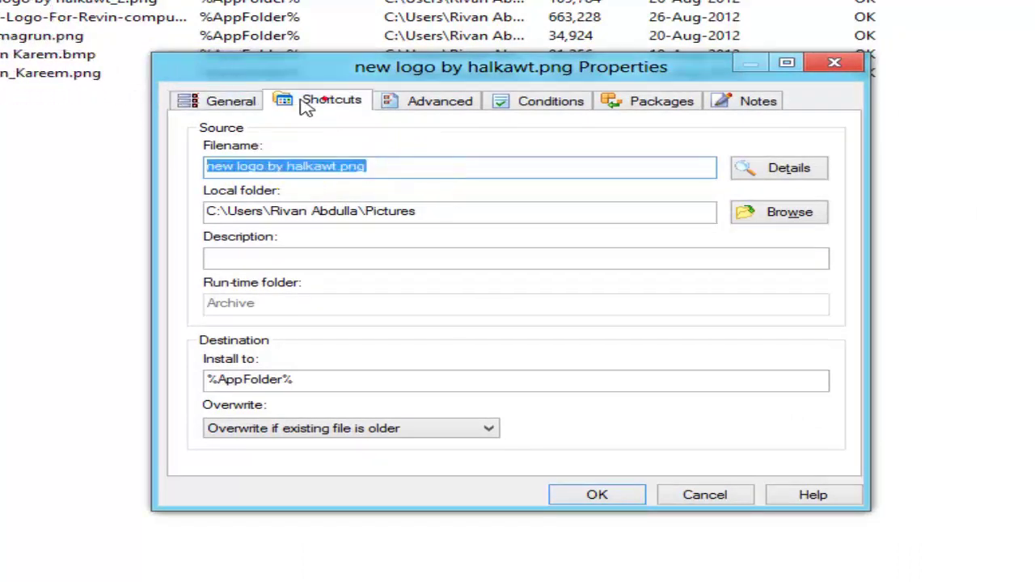
left_click(243, 153)
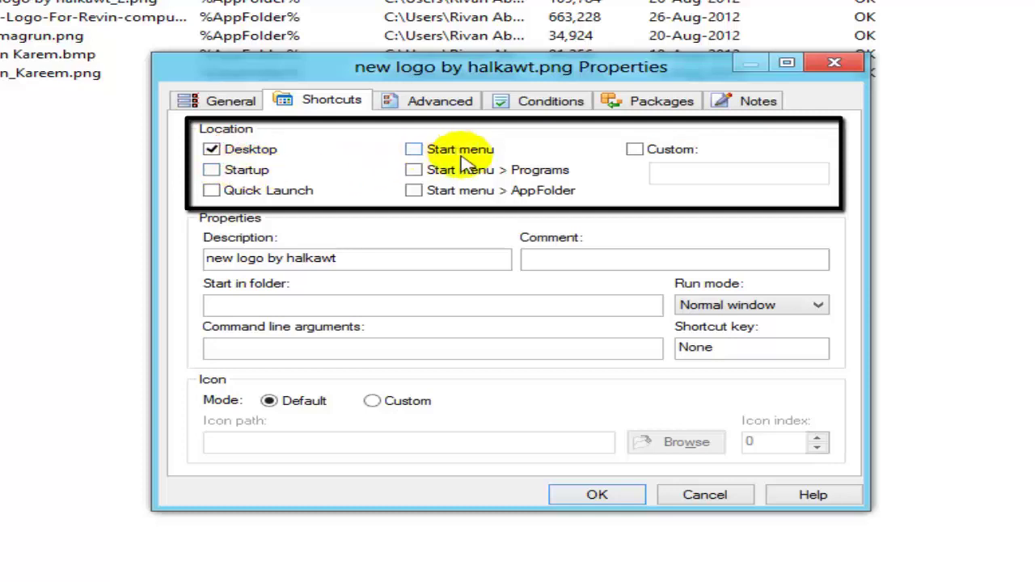
- Review the logo file's advanced settings and conditions, and confirm its properties
left_click(429, 121)
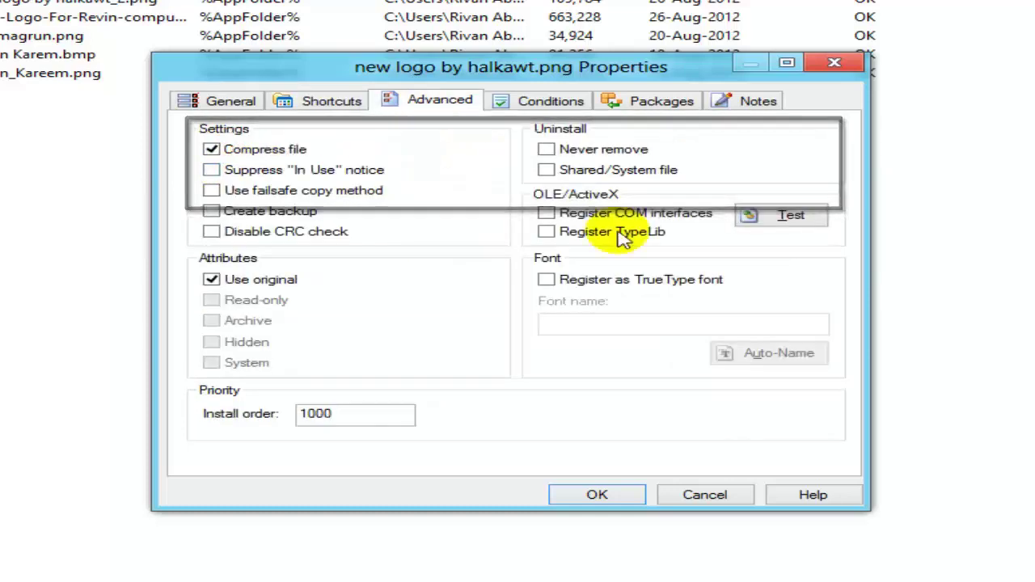
left_click(571, 102)
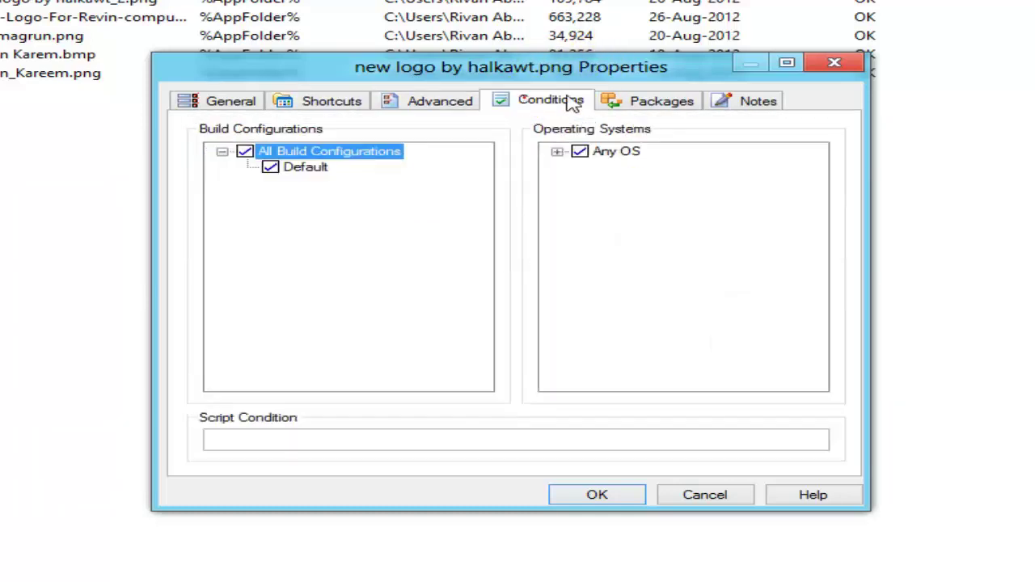
left_click(598, 497)
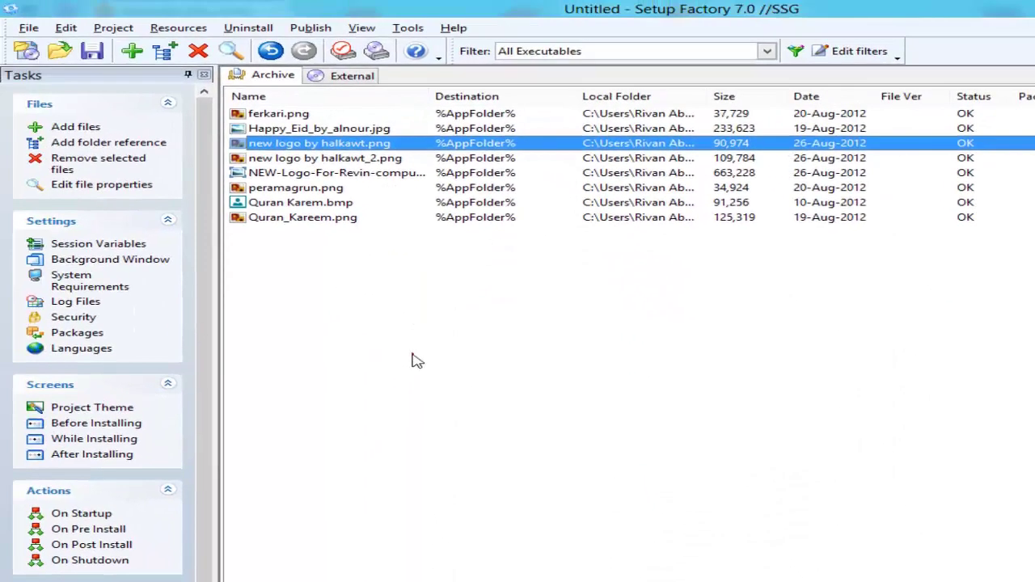
left_click(349, 325)
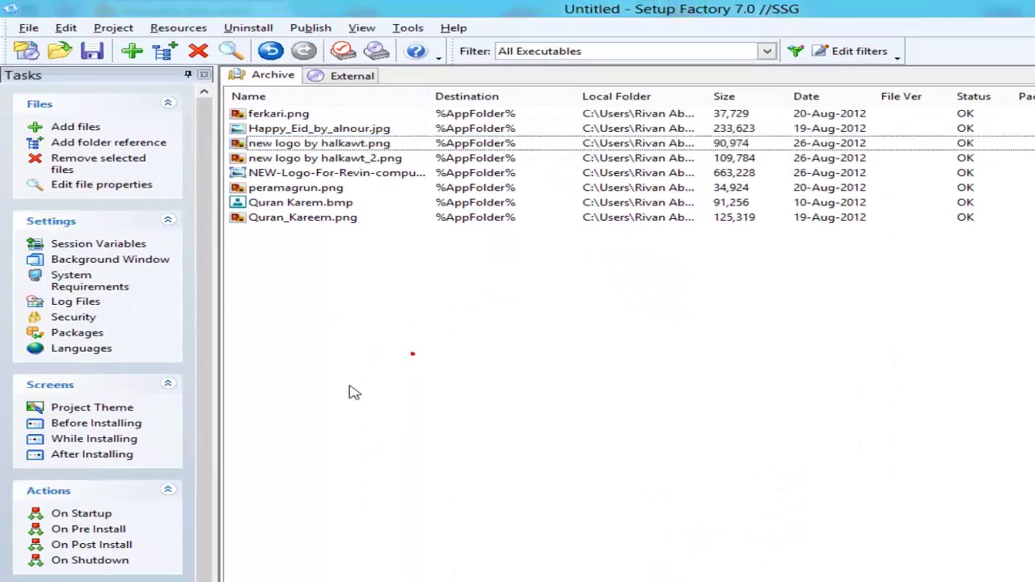
- Examine the text settings of the Welcome to Setup screen among the before-installing screens and close them without changes
left_click(91, 408)
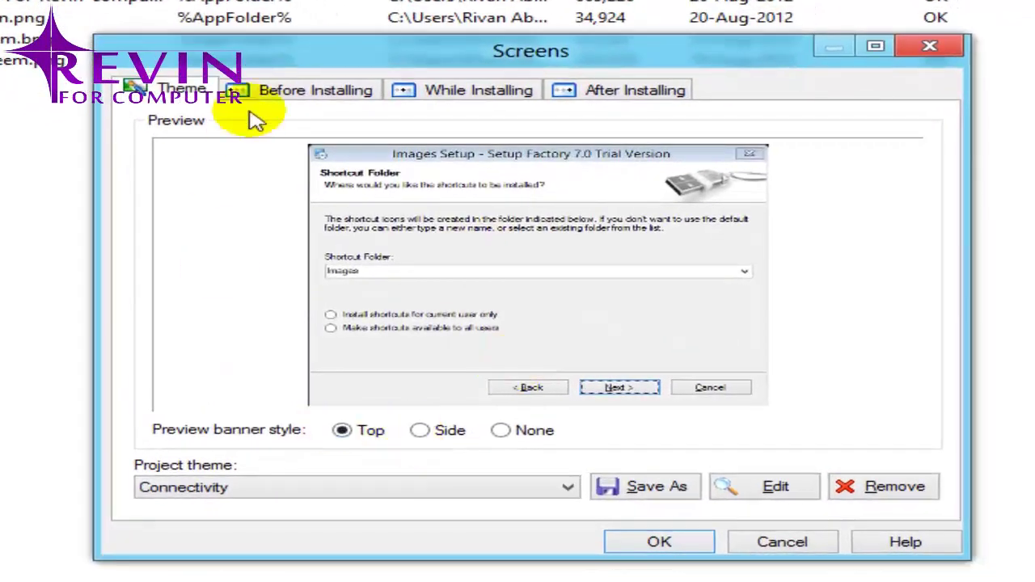
left_click(404, 174)
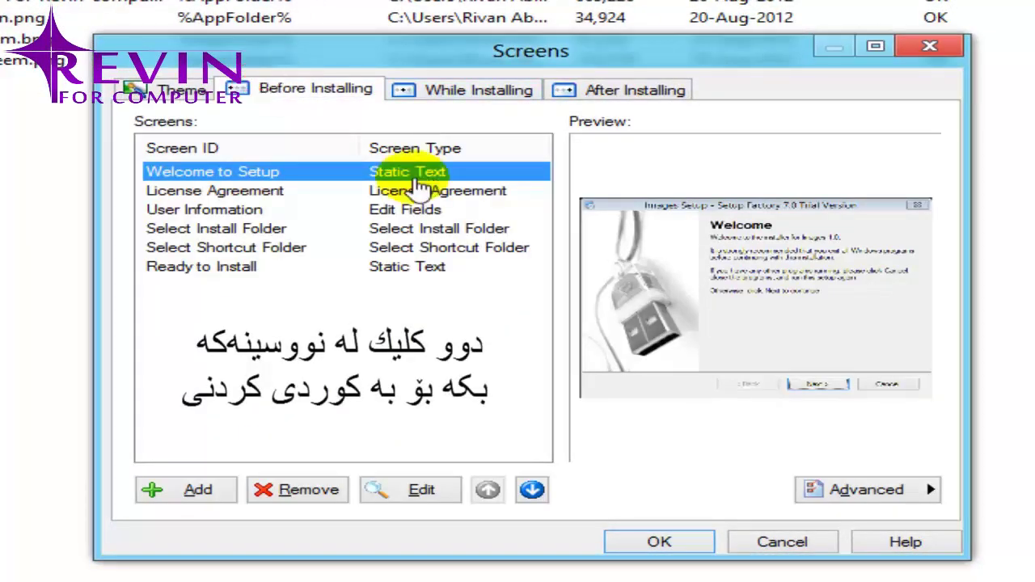
double_click(437, 180)
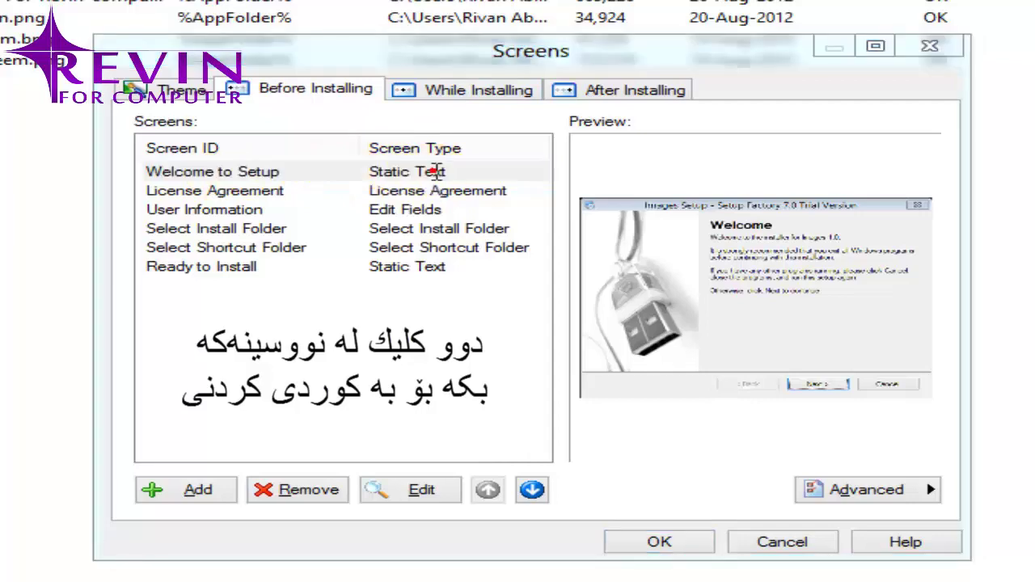
left_click(431, 286)
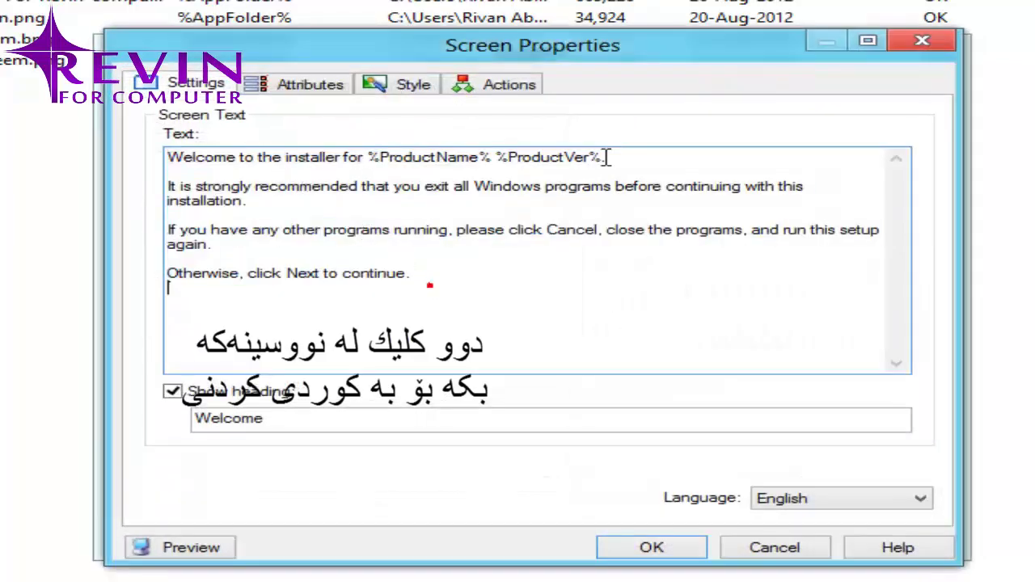
left_click(803, 550)
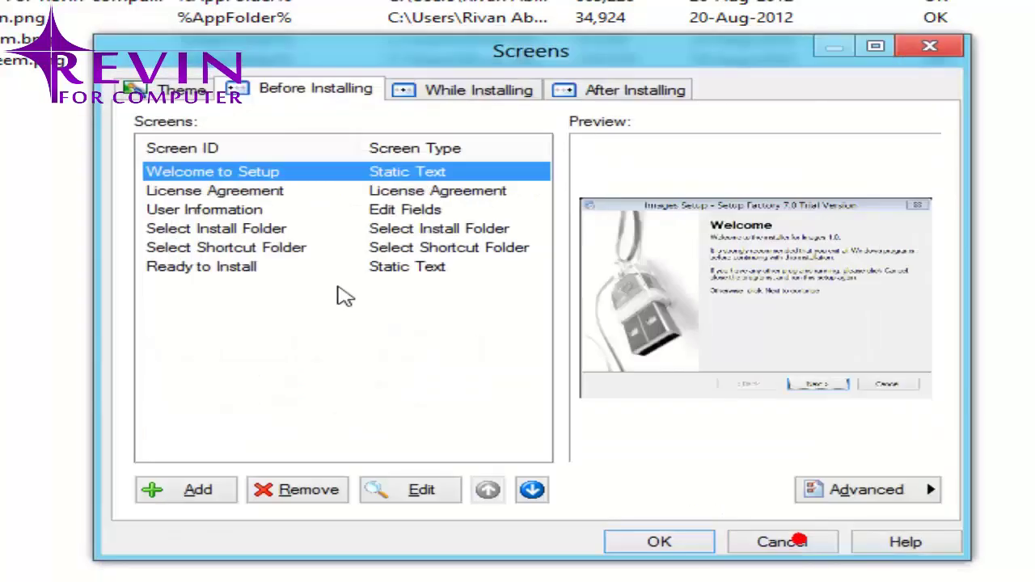
- Preview the Ready to Install, Select Shortcut Folder, Welcome to Setup and License Agreement screens
left_click(283, 267)
left_click(358, 246)
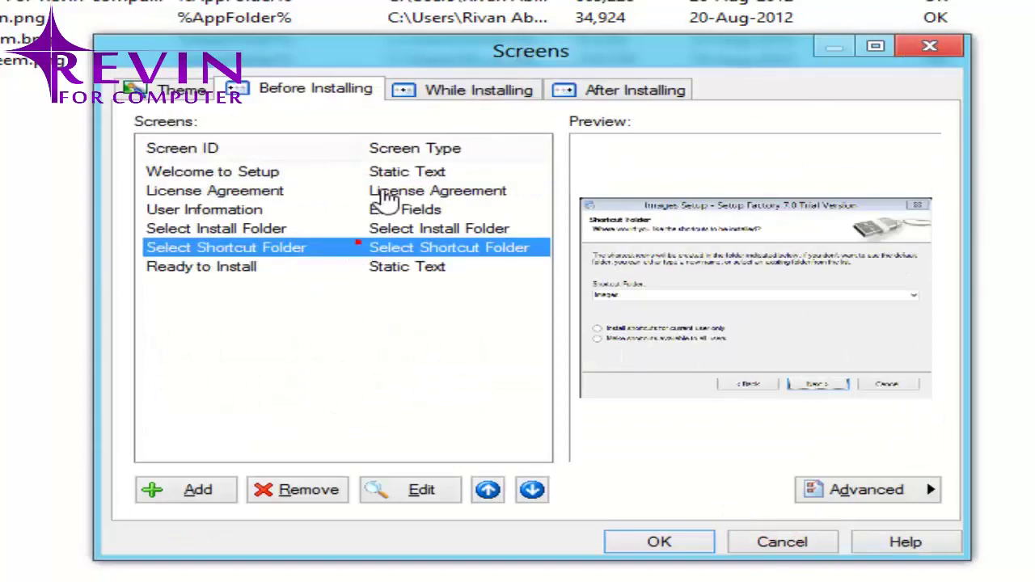
left_click(419, 170)
left_click(405, 191)
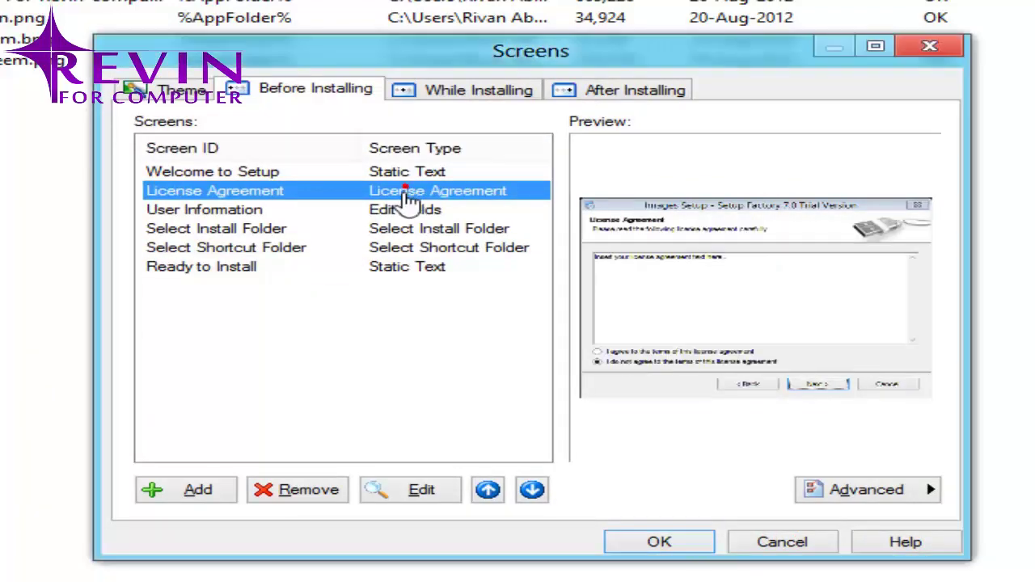
- Examine the instructions and edit fields of the User Information screen and close its properties without changes
left_click(412, 210)
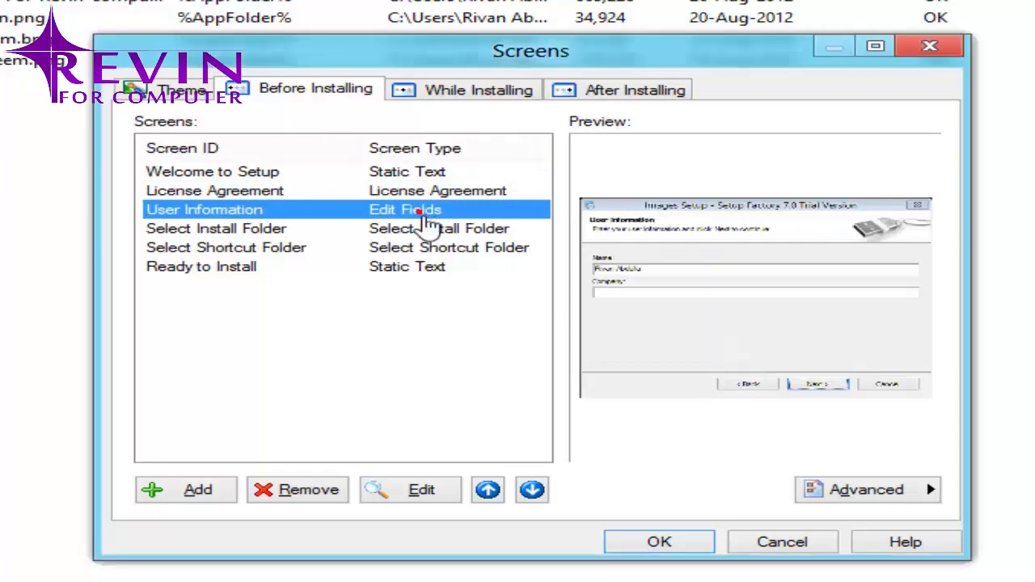
double_click(443, 218)
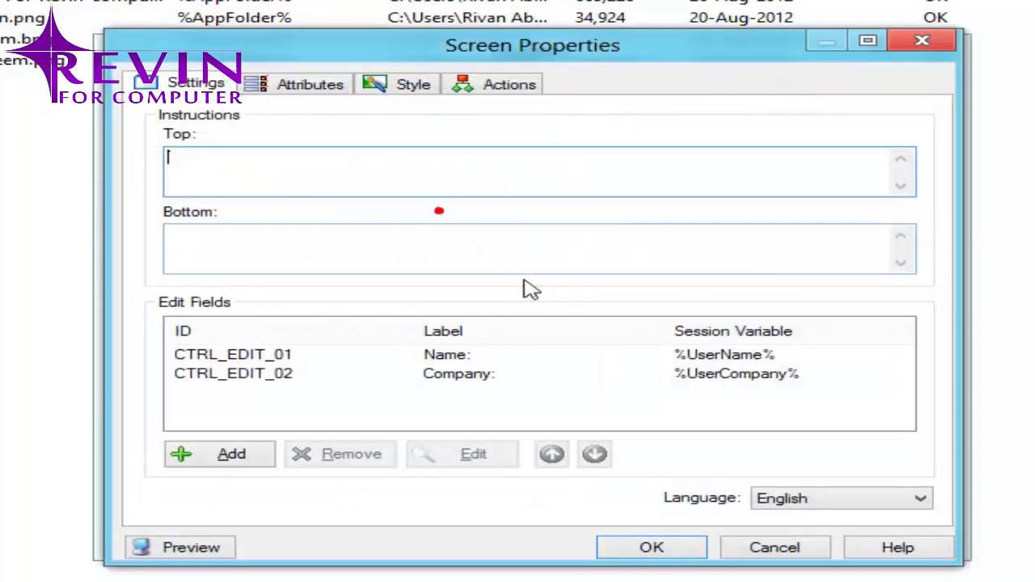
left_click(385, 245)
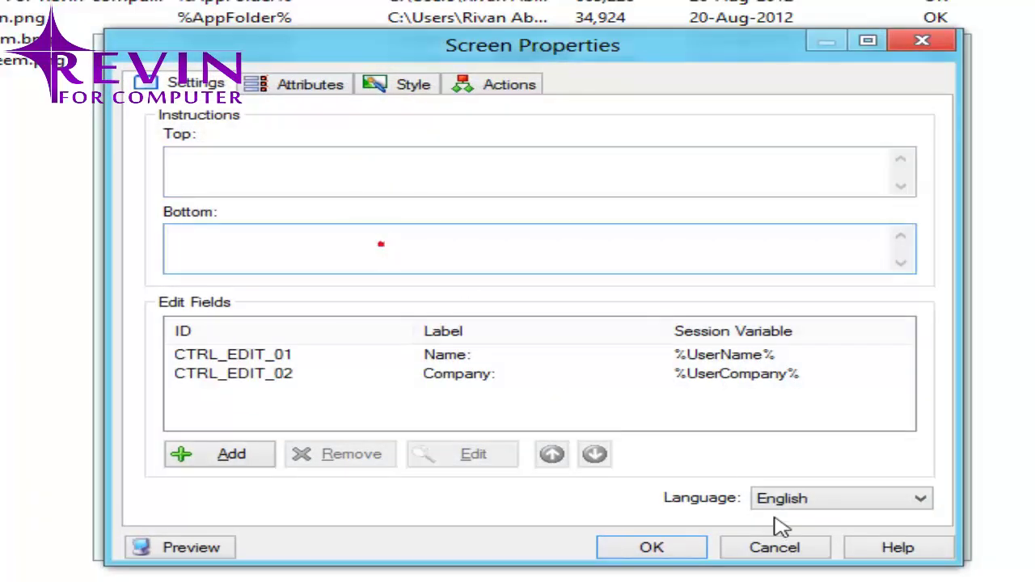
left_click(791, 548)
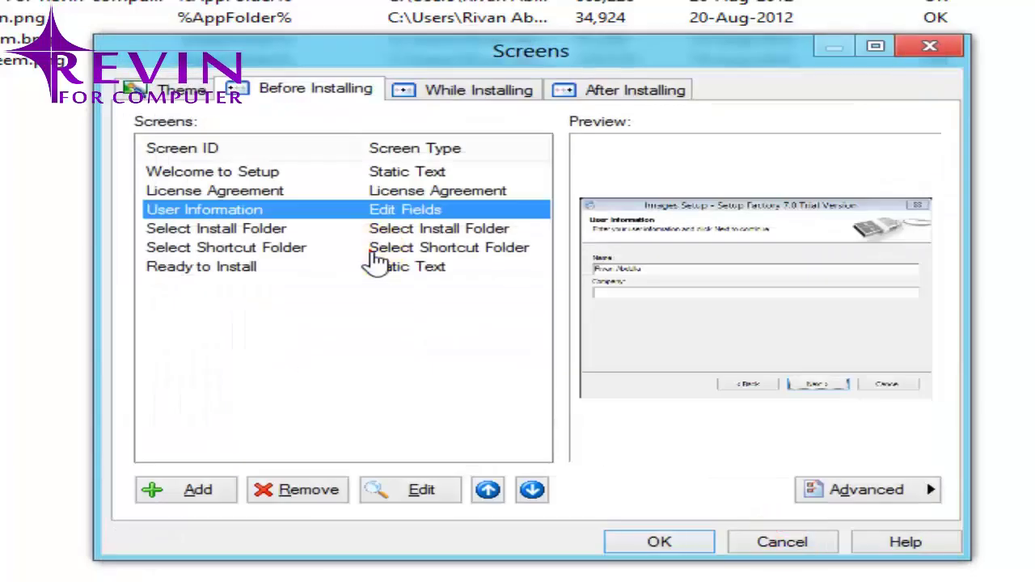
- Examine the Select Shortcut Folder screen's settings and button texts, close its properties without changes, and confirm the installer screens
left_click(374, 251)
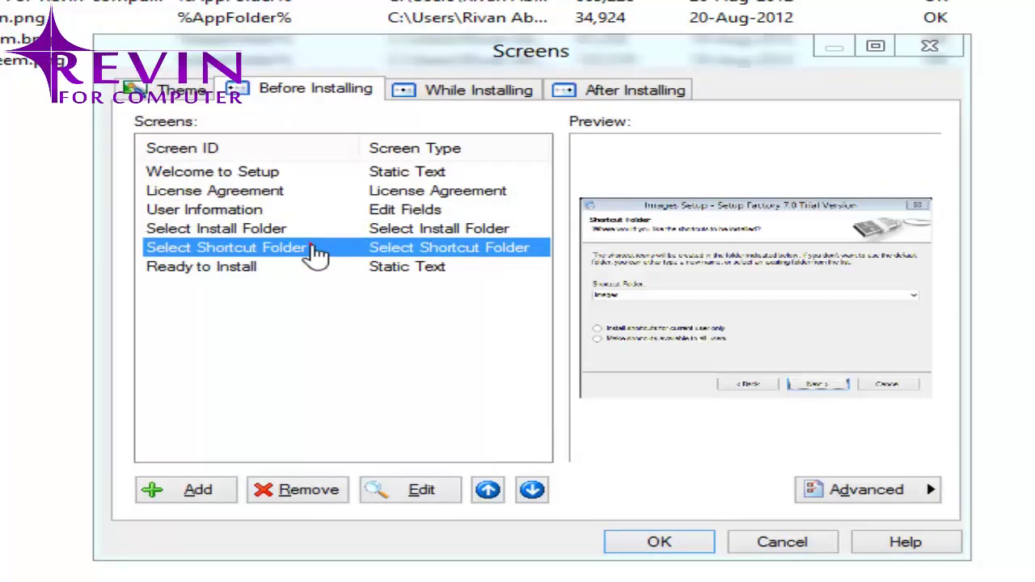
double_click(317, 253)
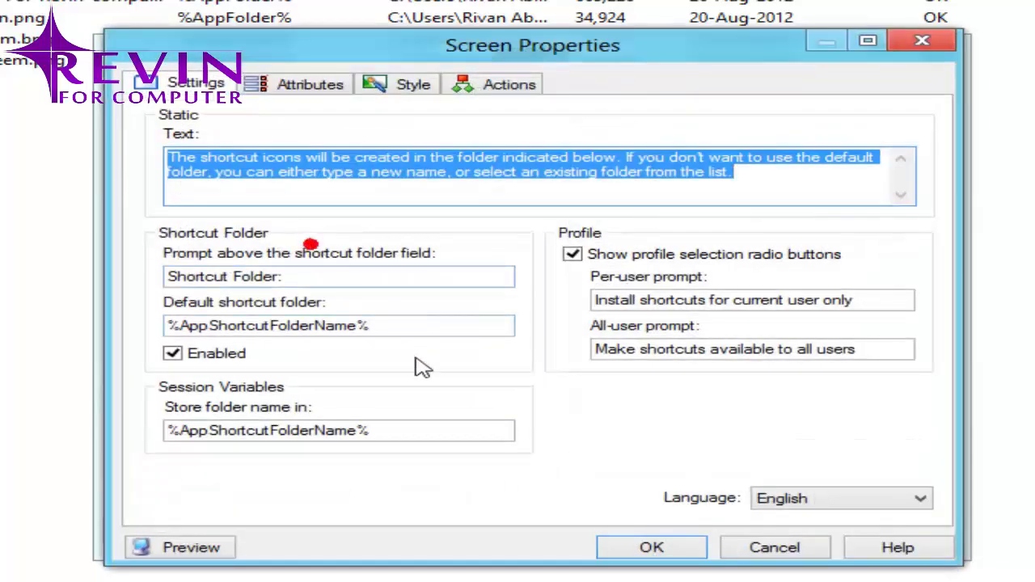
left_click(310, 84)
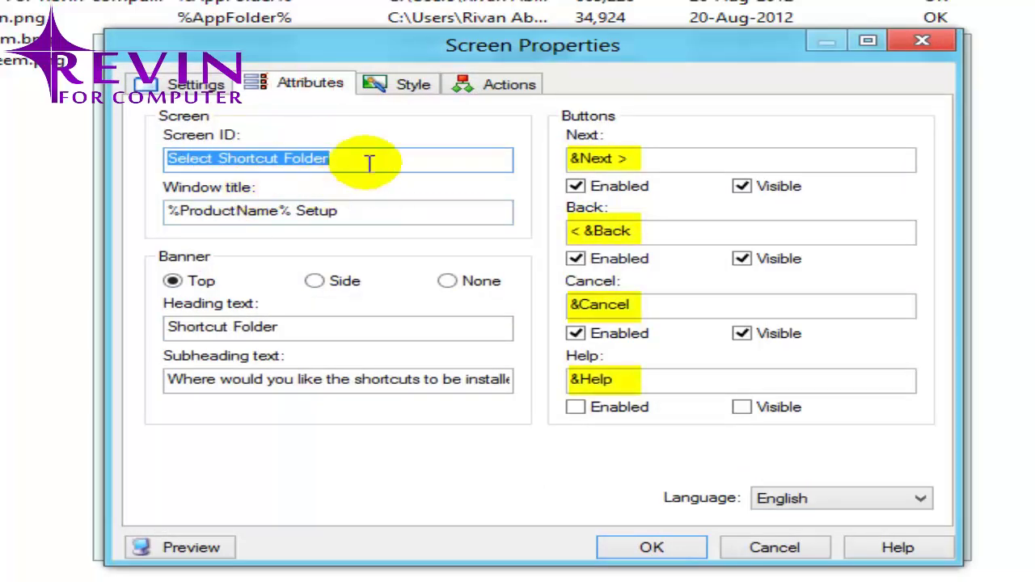
left_click(366, 162)
left_click(640, 233)
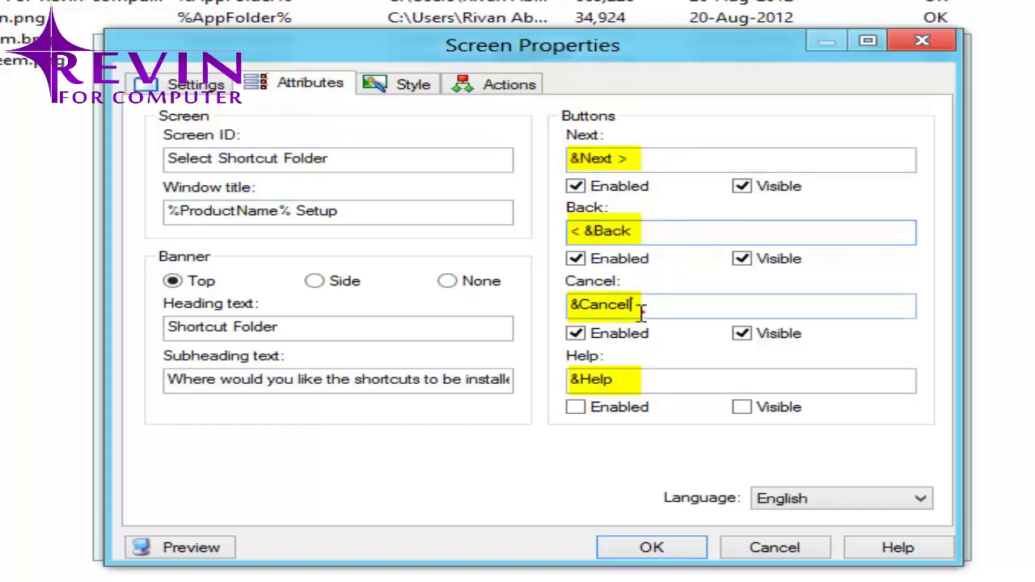
left_click(781, 548)
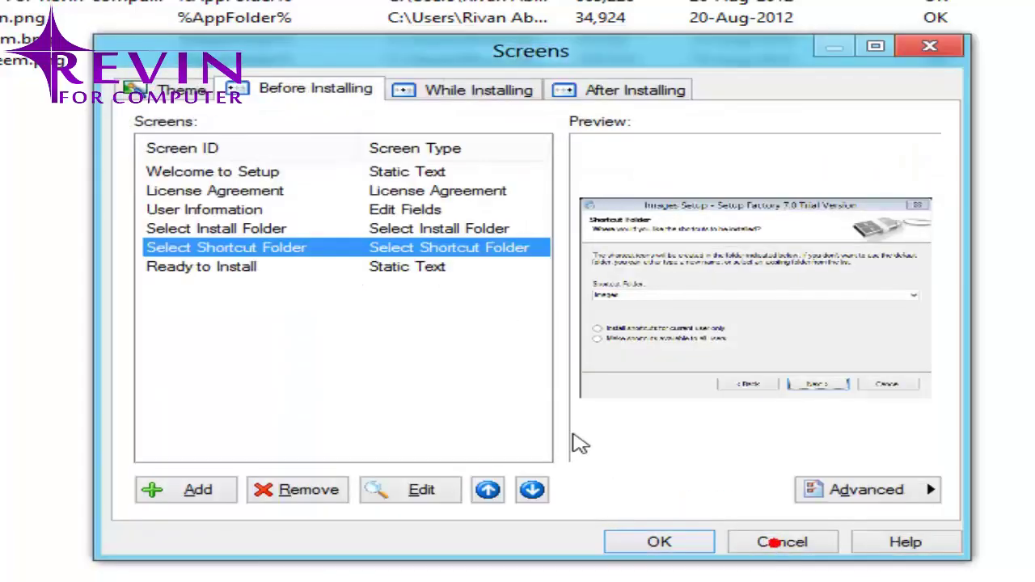
left_click(686, 545)
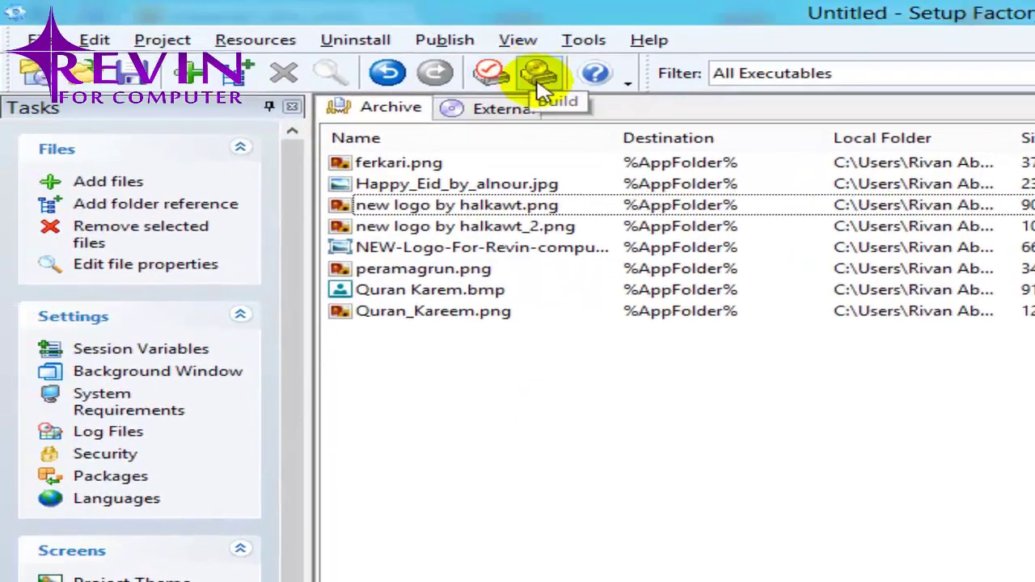
- Build the project for Web (Single File) distribution as images.exe in the My Setups folder, and finish by opening the output folder
left_click(540, 83)
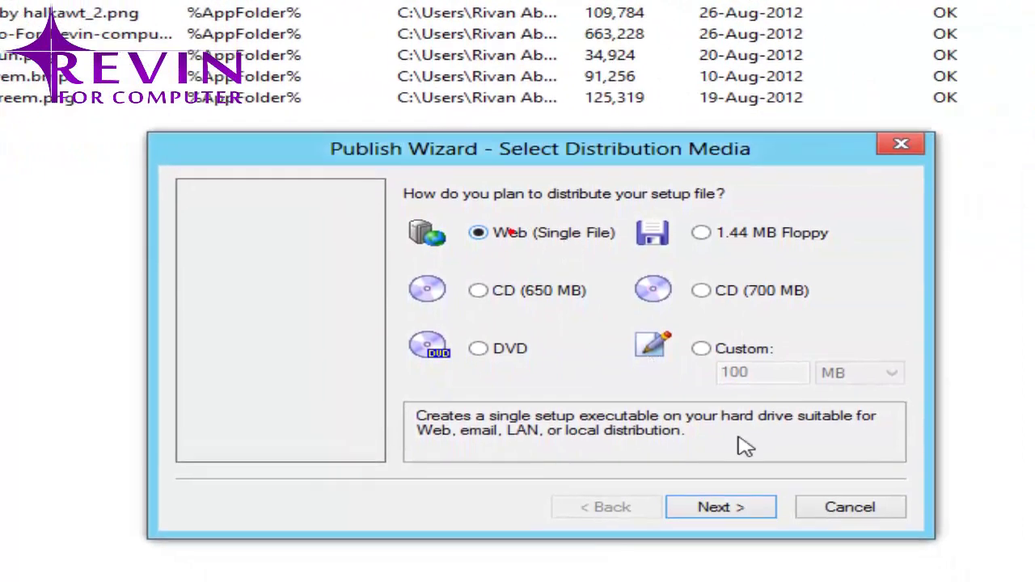
left_click(793, 538)
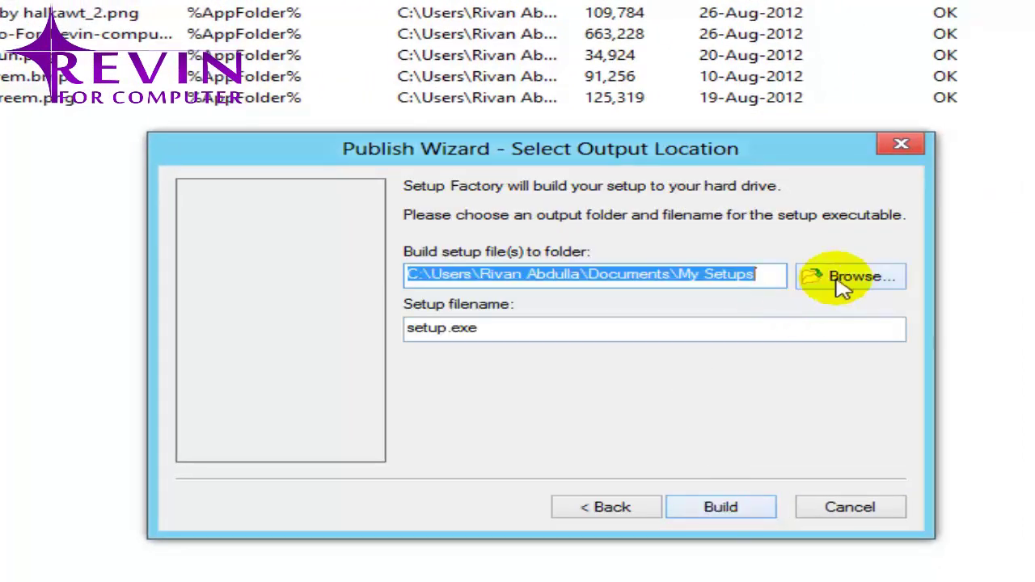
left_click_drag(770, 274, 351, 273)
left_click(572, 275)
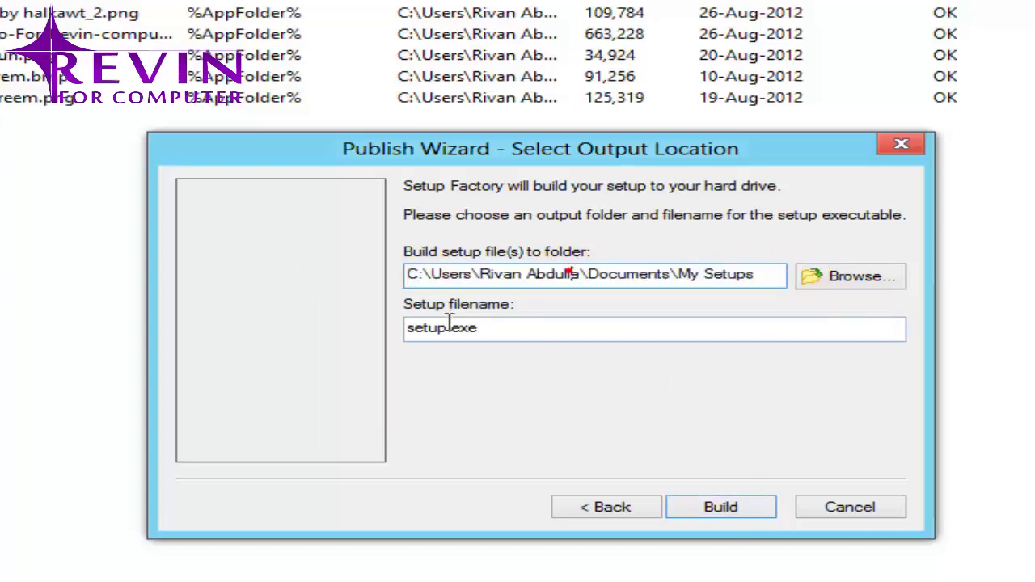
left_click_drag(449, 327, 370, 328)
type("im")
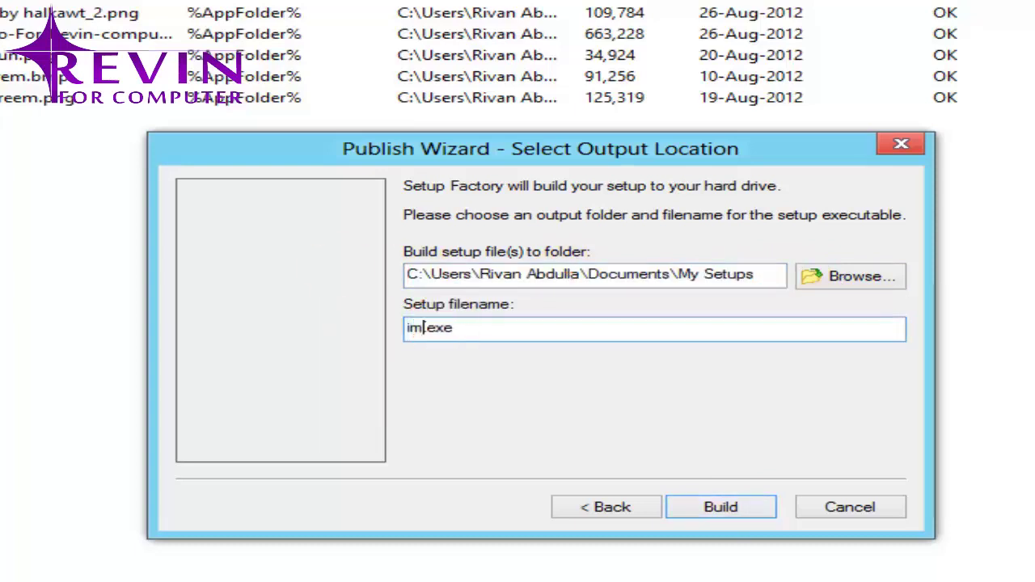
type("ages")
left_click(719, 506)
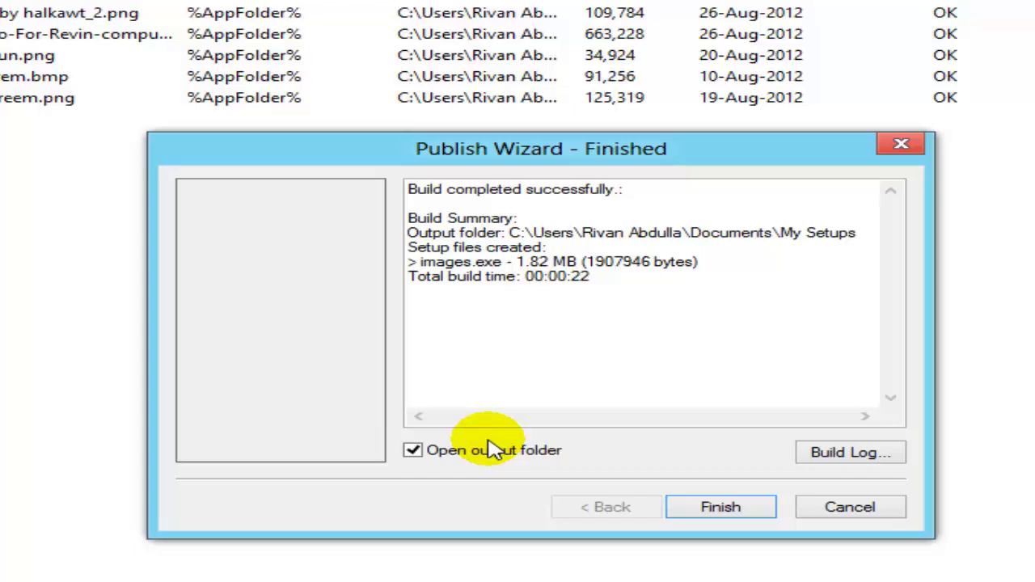
left_click(722, 507)
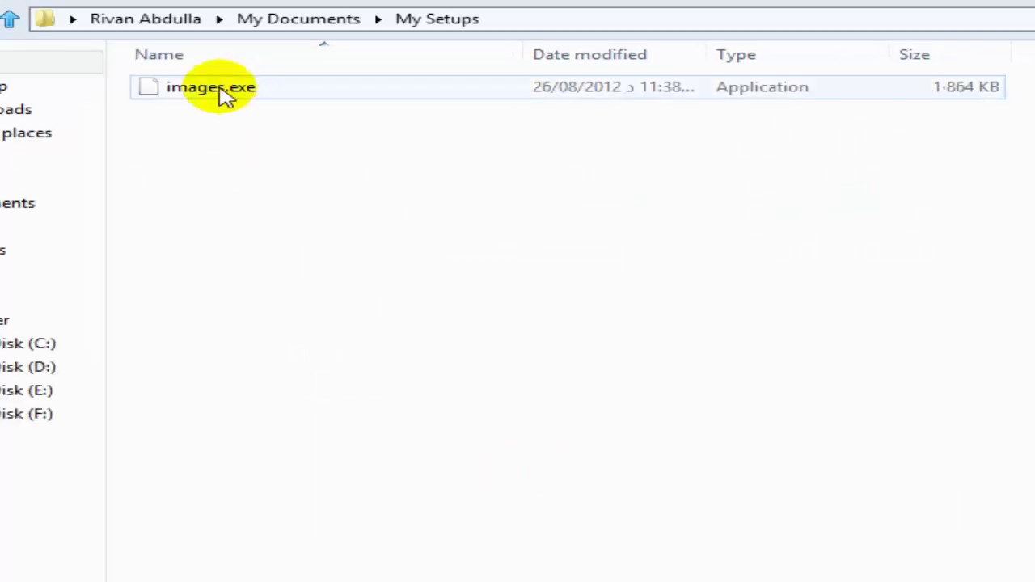
- Run images.exe from the My Setups folder, pass the Welcome screen and agree to the license terms
left_click(211, 94)
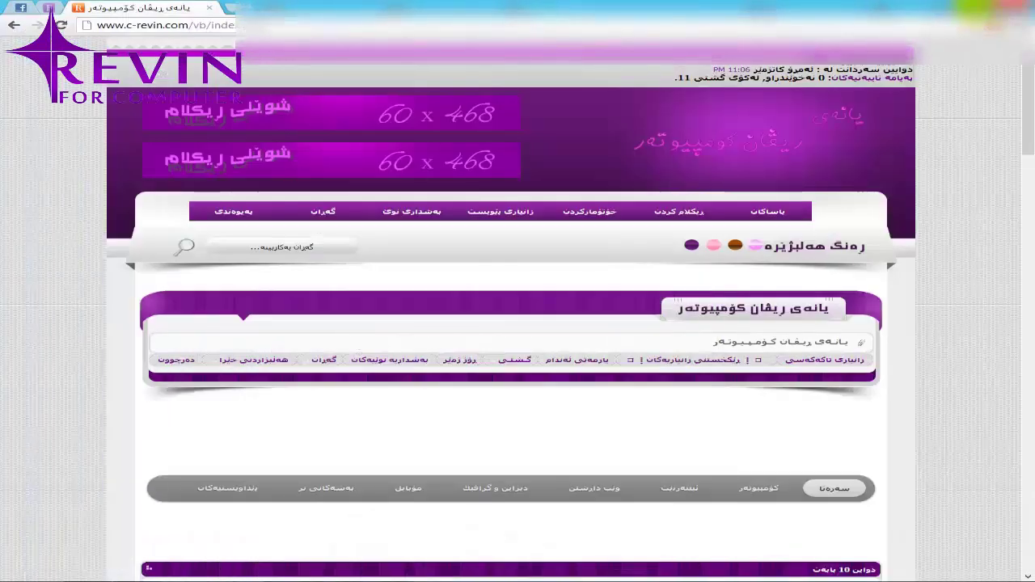
left_click(962, 6)
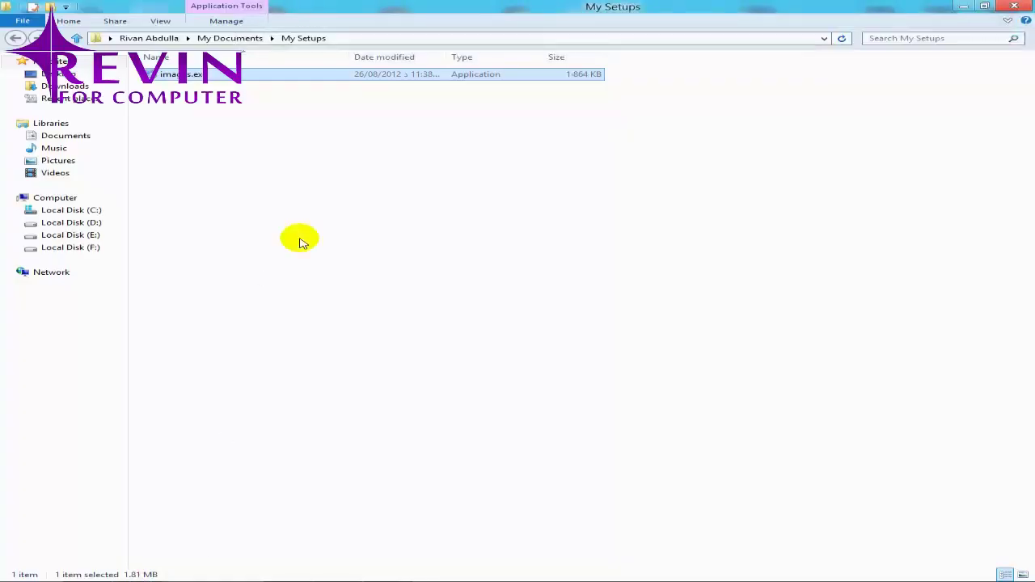
left_click(198, 74)
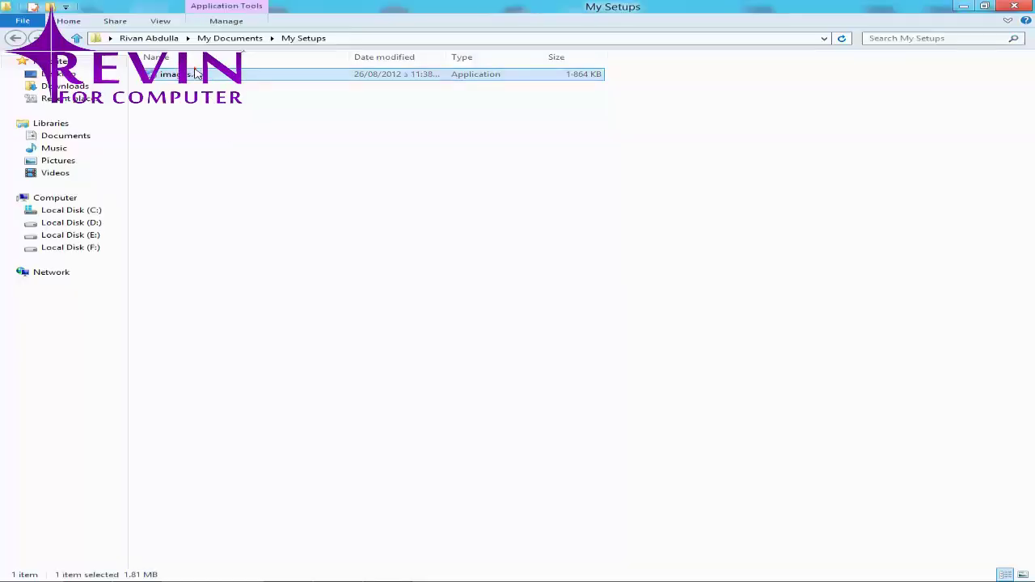
double_click(196, 74)
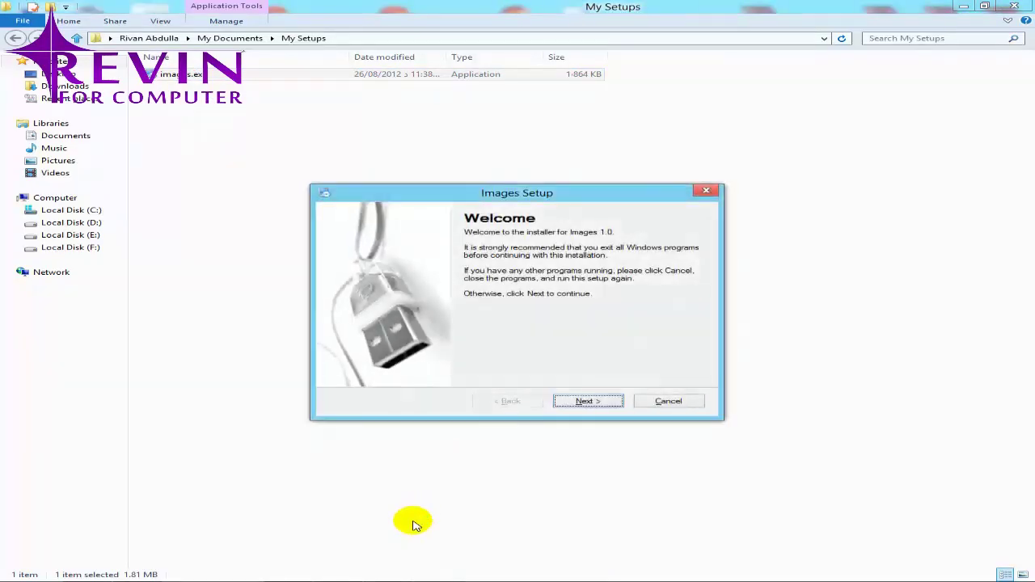
left_click(600, 403)
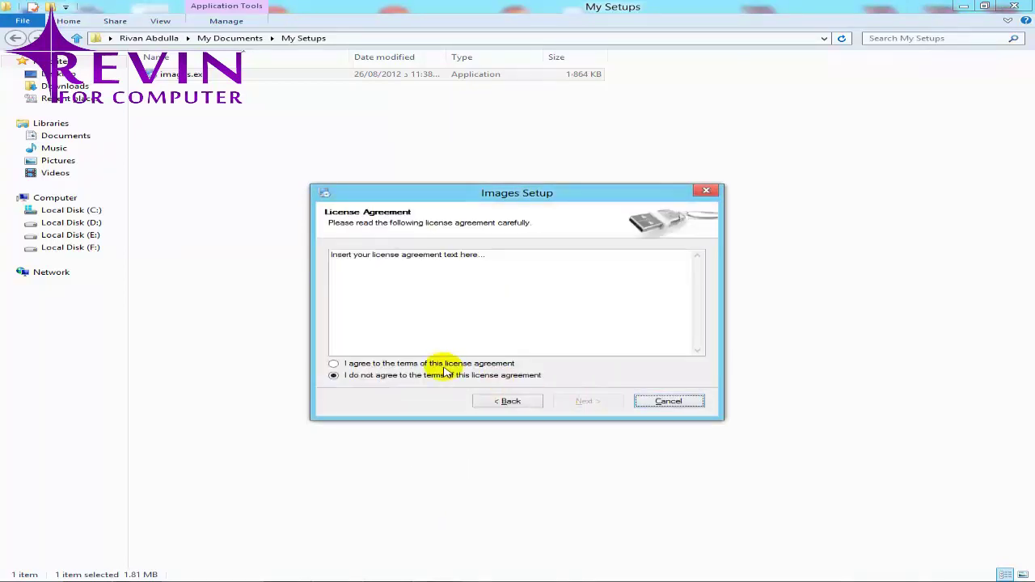
left_click(444, 365)
left_click(584, 402)
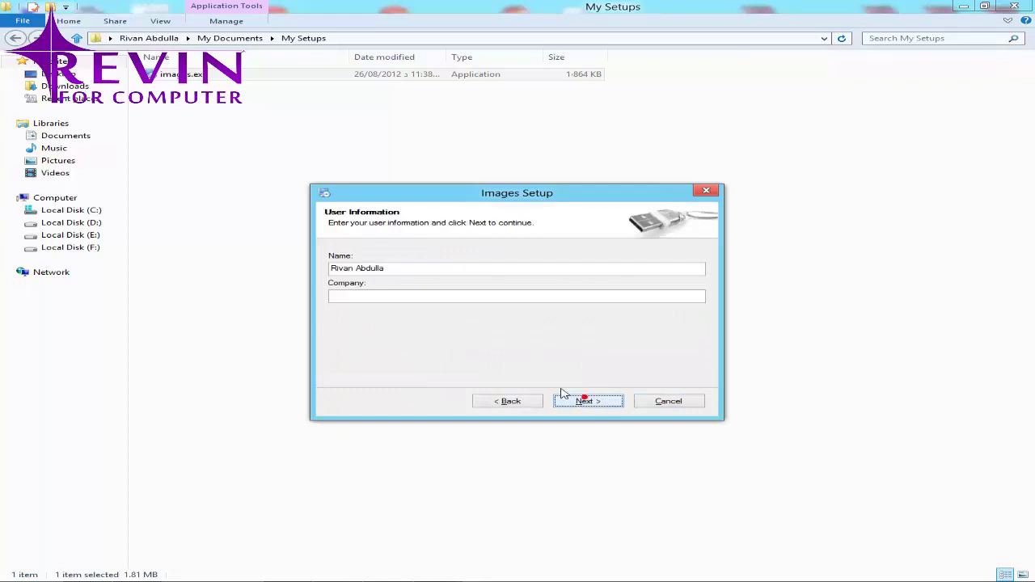
- Install Images to C:\Program Files\Images with the shortcut folder Images for the current user only, leaving Company blank, and finish the installer
left_click(335, 294)
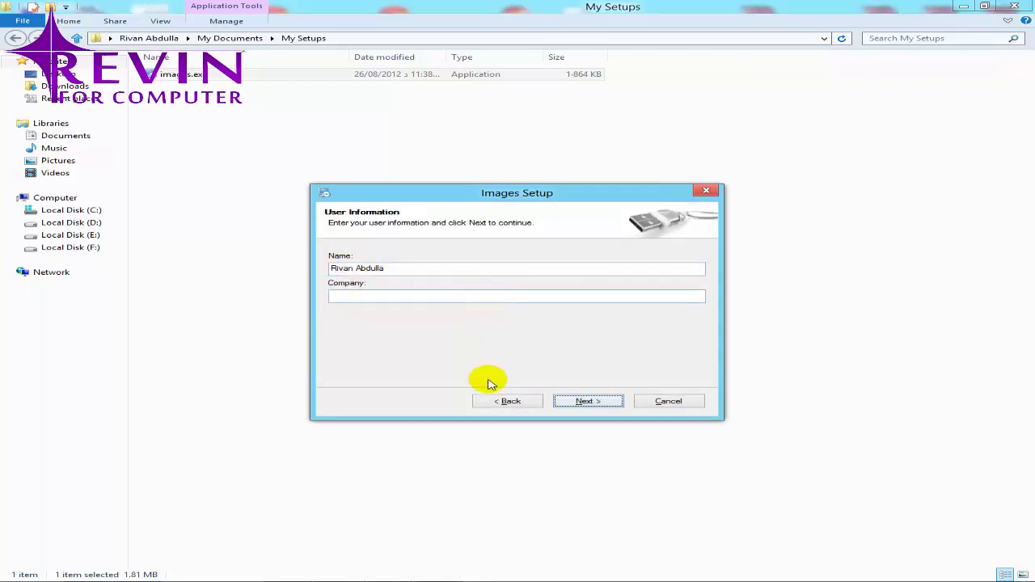
left_click(587, 401)
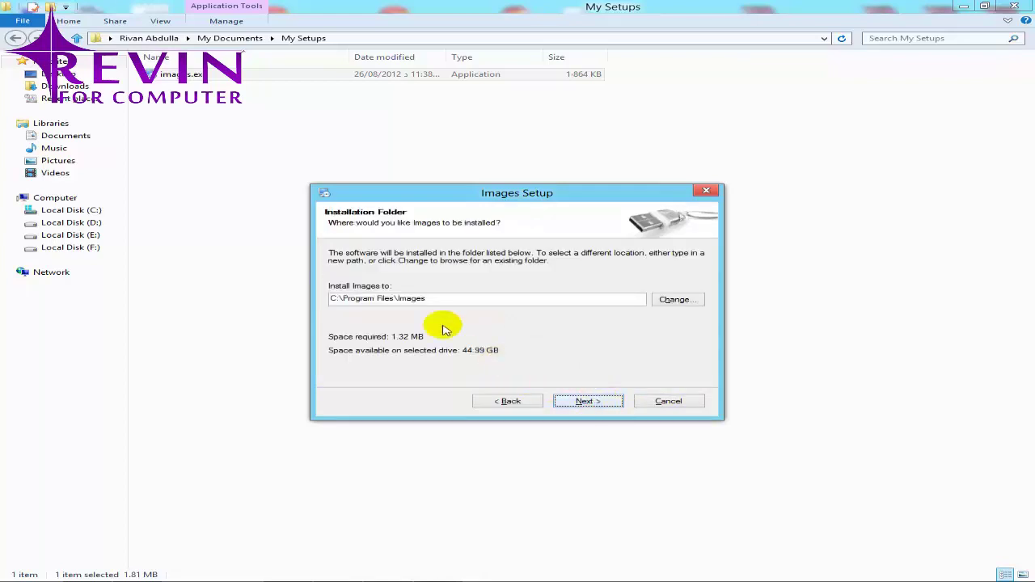
left_click_drag(432, 299, 380, 301)
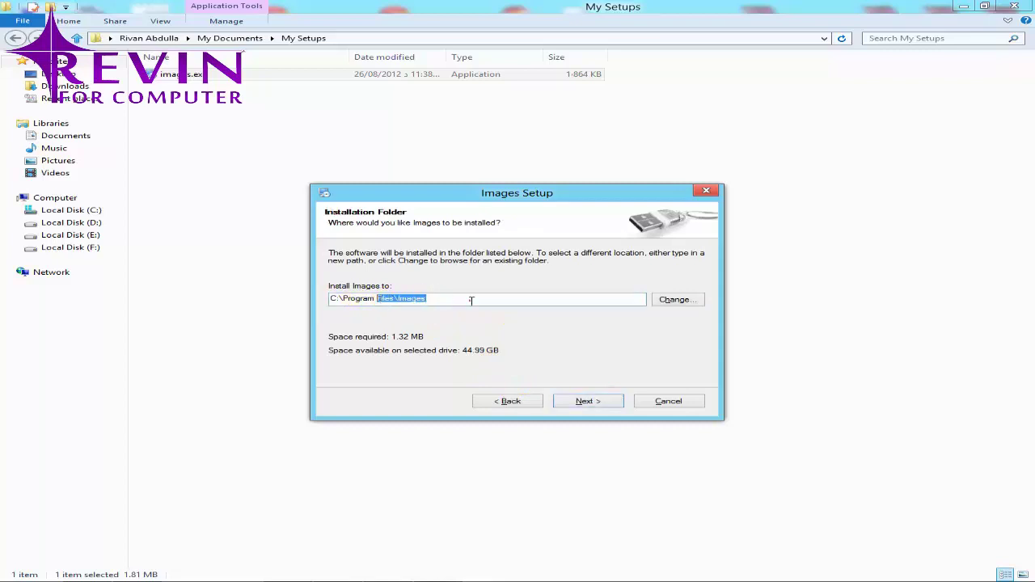
left_click(586, 402)
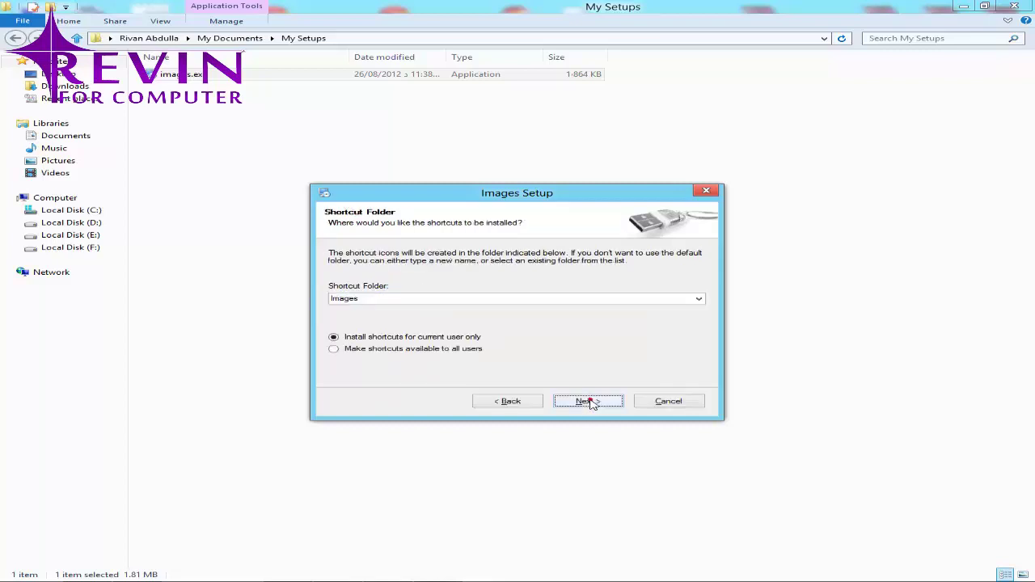
left_click(590, 402)
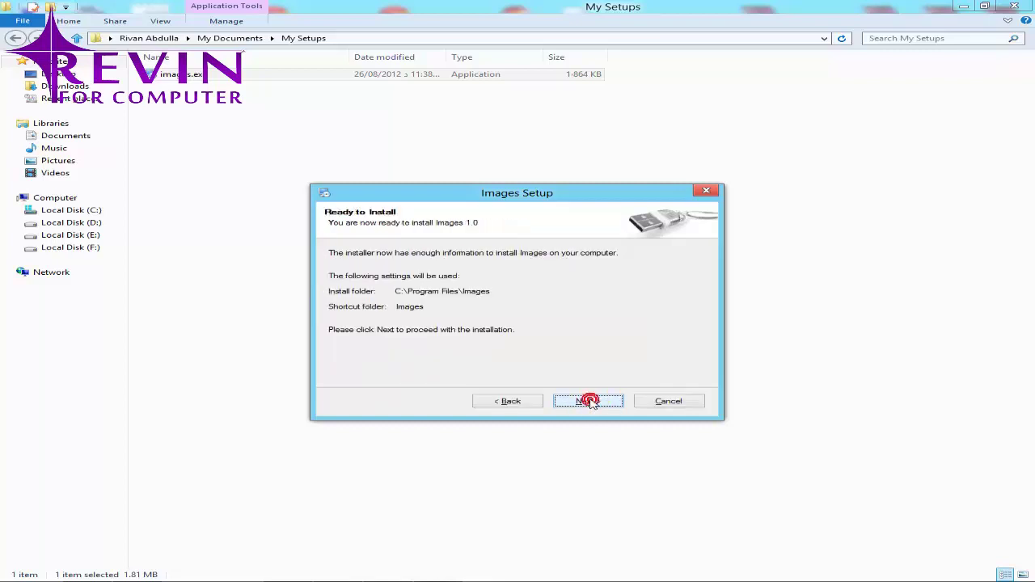
left_click(589, 401)
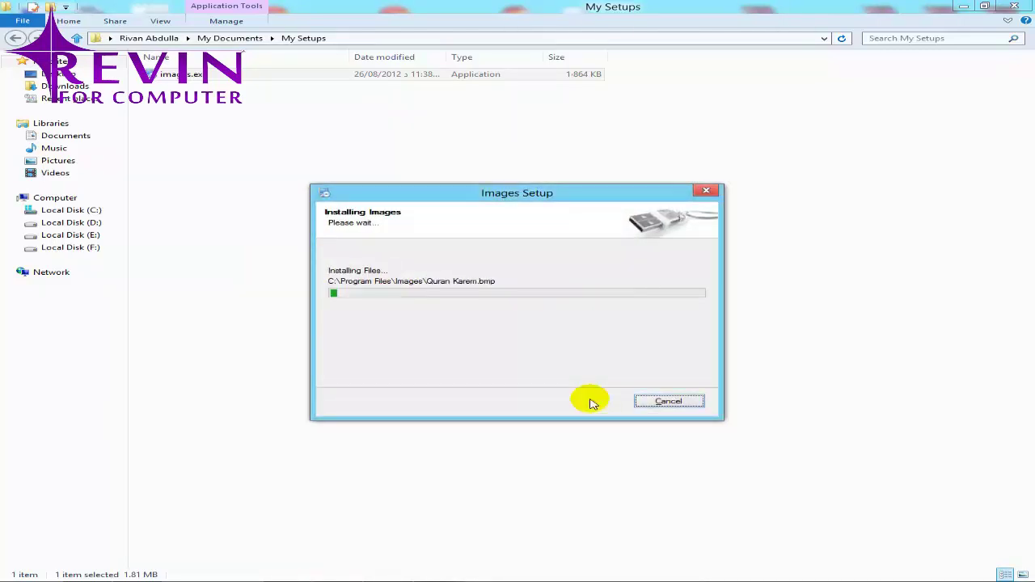
left_click(588, 402)
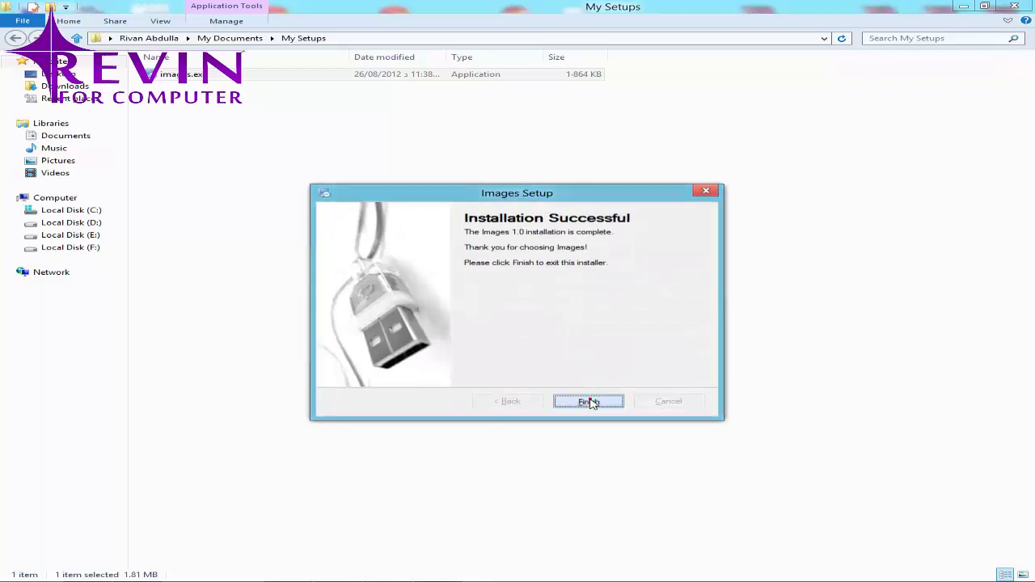
- Check the new logo shortcut on the desktop by viewing its picture, and close the viewer
left_click(966, 8)
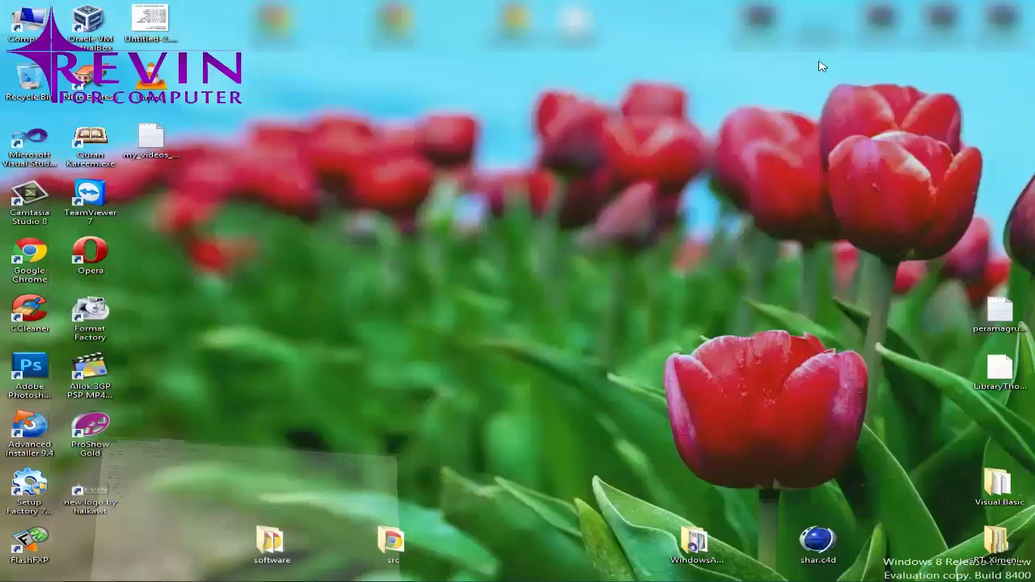
double_click(106, 496)
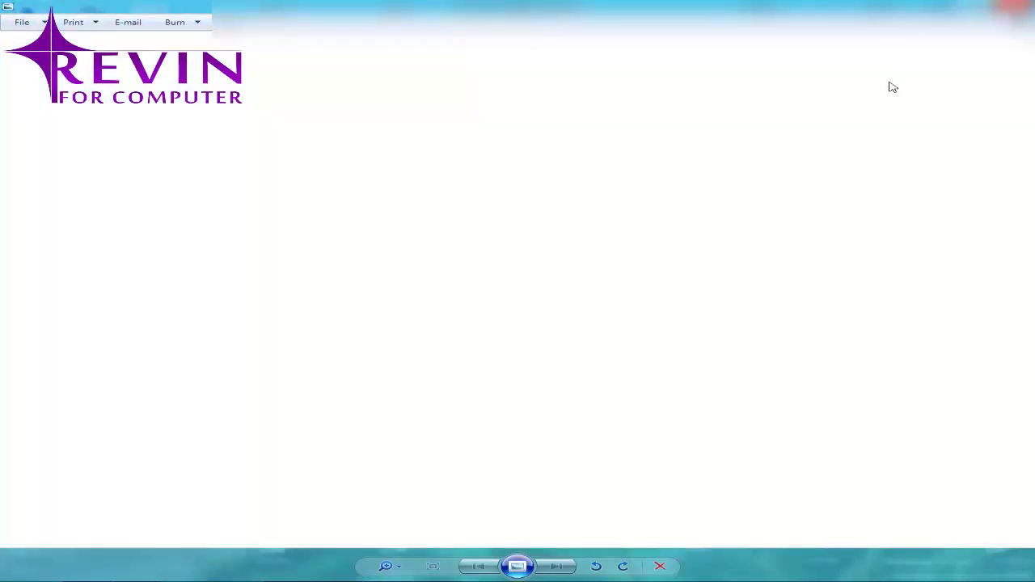
left_click(1015, 8)
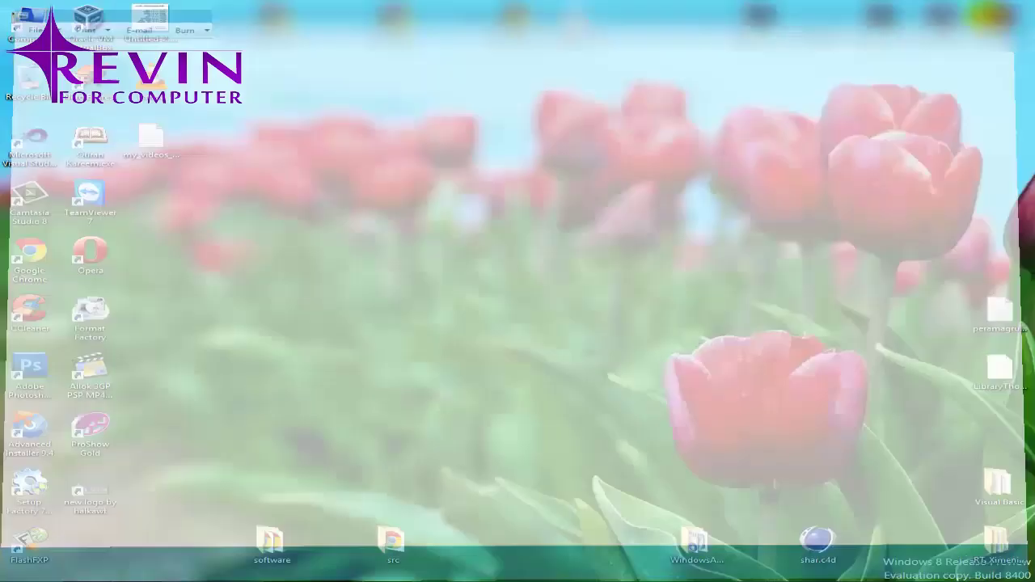
- Inspect the installed picture files through the new logo shortcut's file location, and close its properties without changes
right_click(104, 502)
left_click(130, 493)
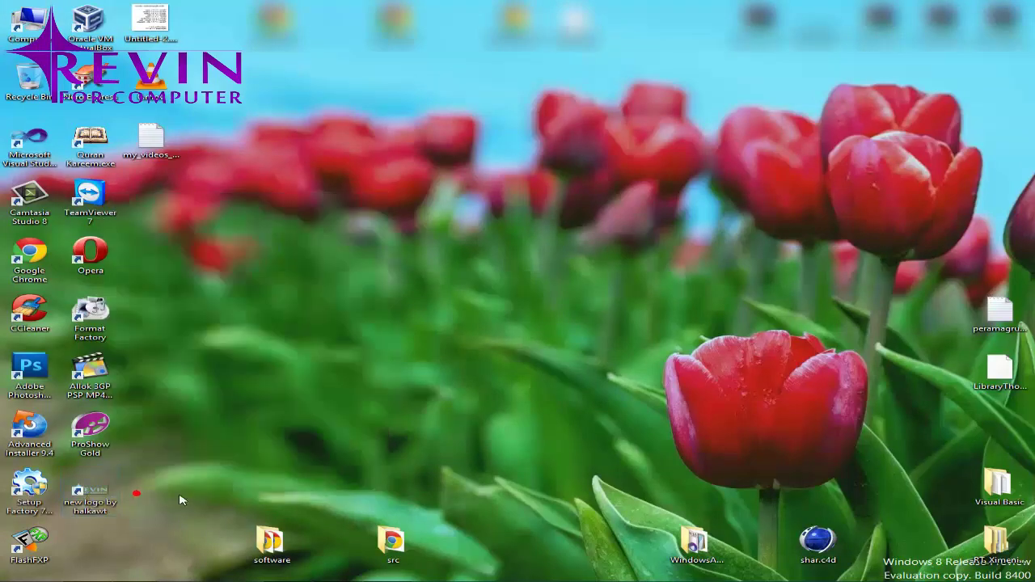
left_click(173, 481)
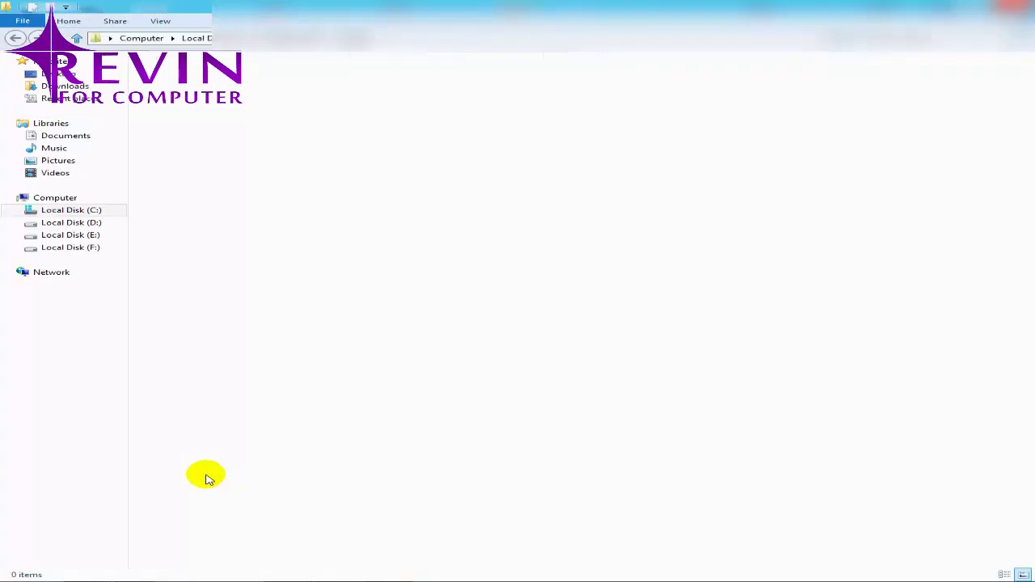
left_click(951, 155)
left_click_drag(955, 153, 257, 87)
left_click(832, 280)
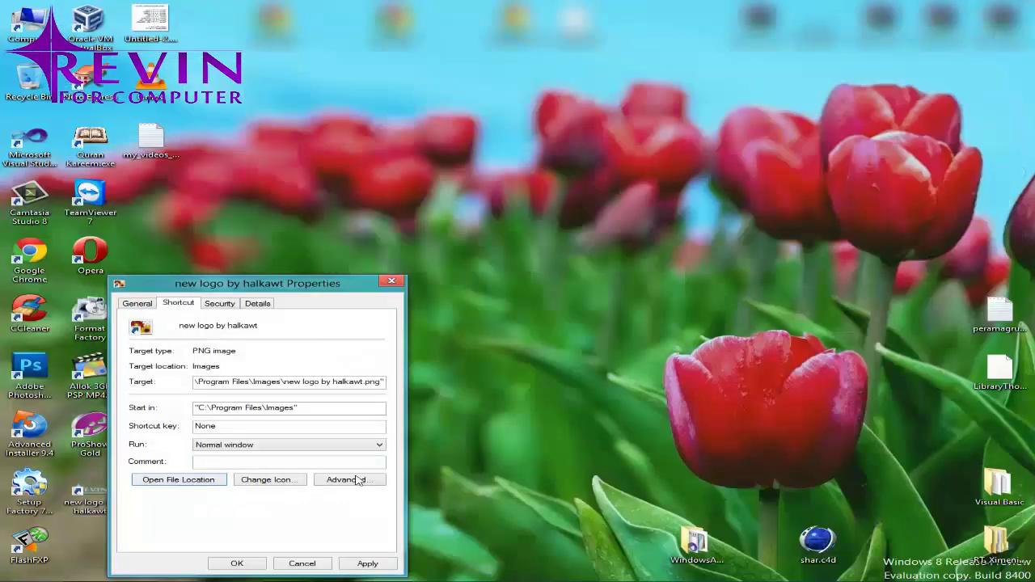
left_click(303, 562)
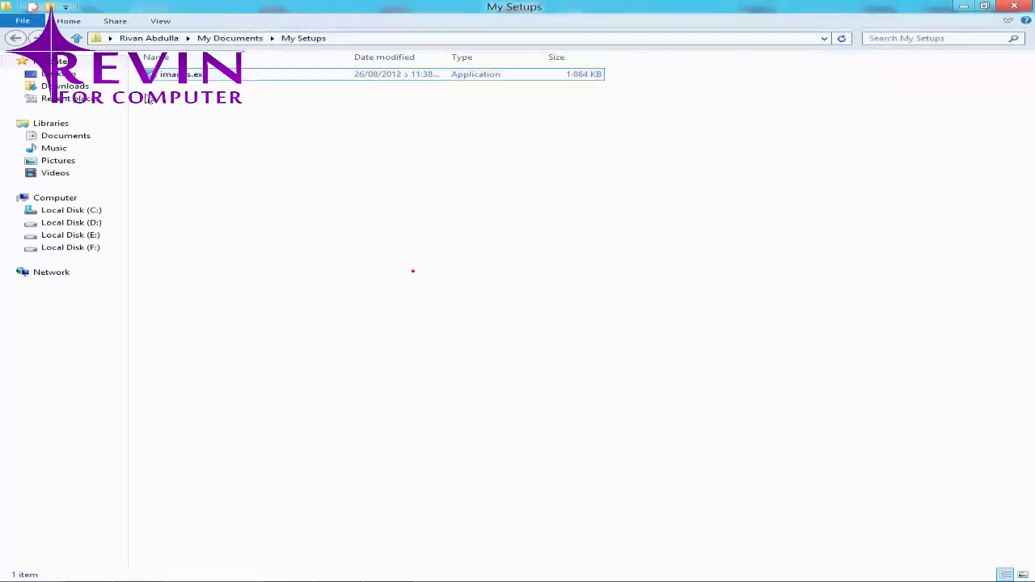
- Open the Programs and Features list of installed programs from the Computer window
left_click(85, 198)
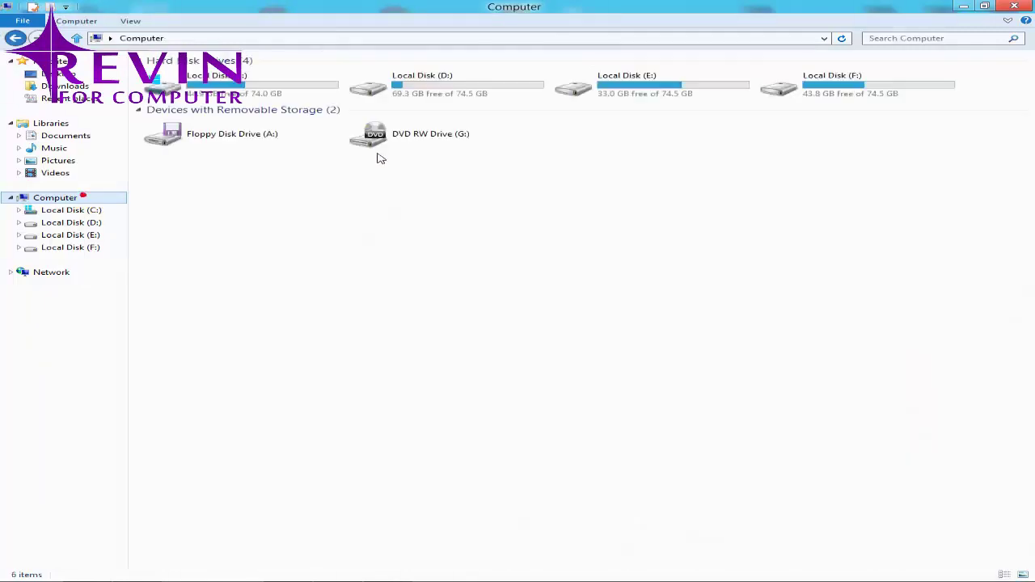
left_click(89, 25)
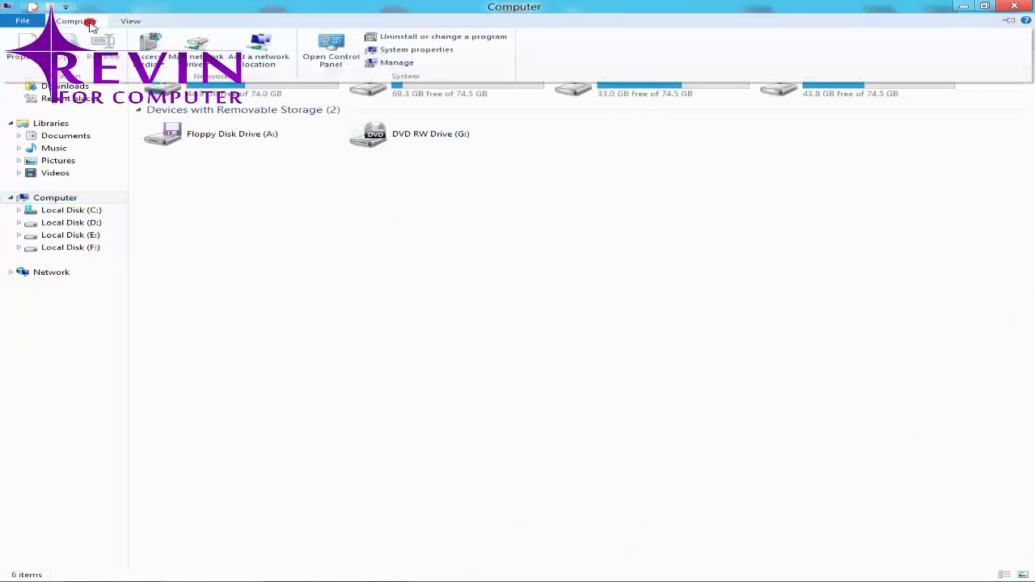
left_click(423, 38)
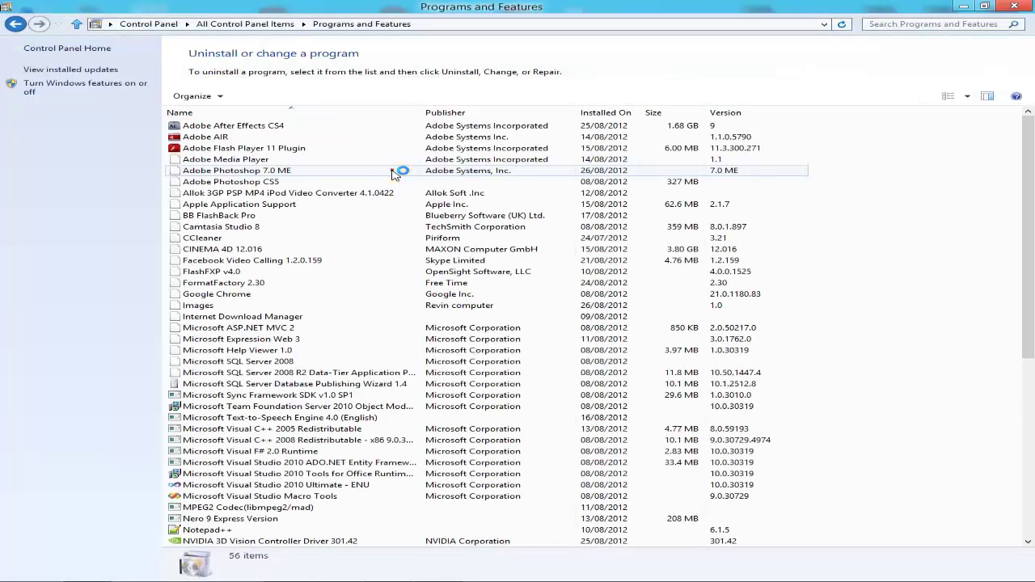
- Uninstall the Images program by Revin computer from the installed programs list and complete its uninstaller
left_click(393, 174)
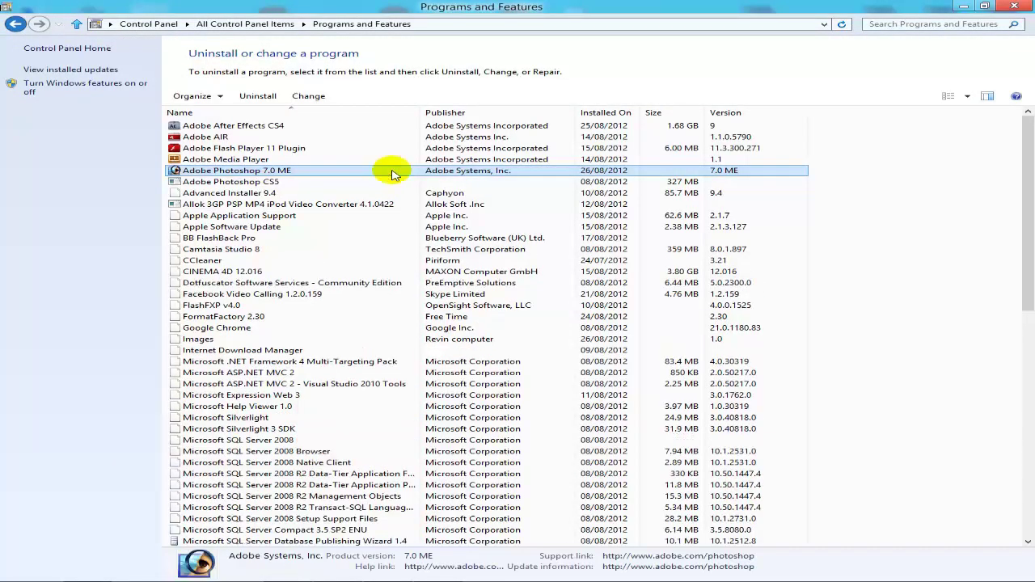
key("i")
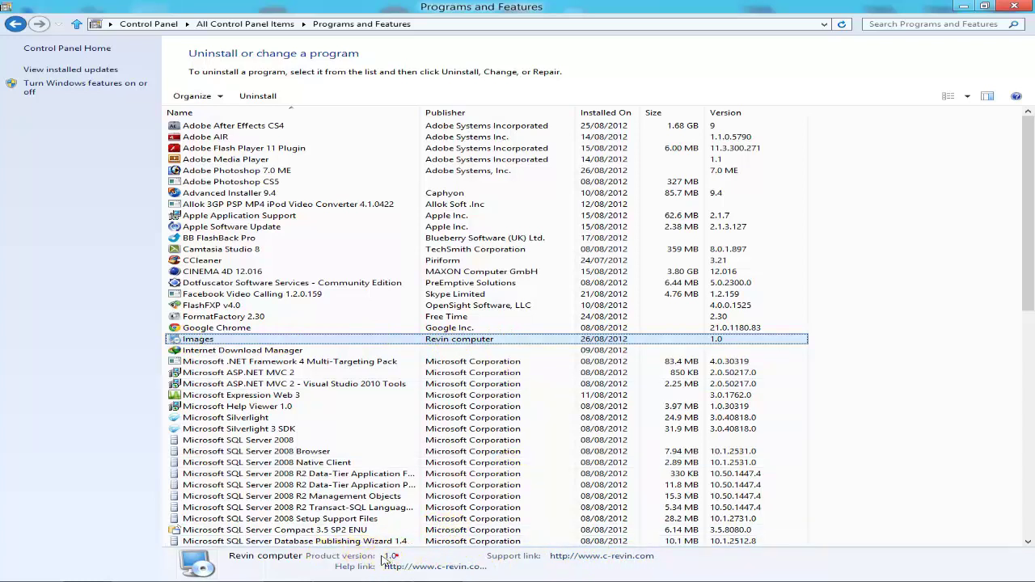
left_click(257, 95)
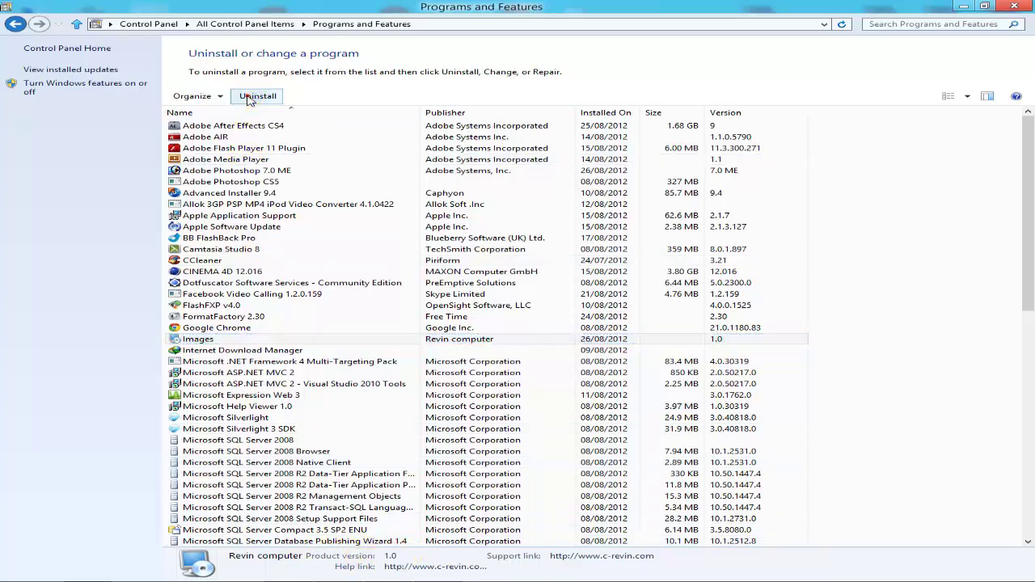
left_click(581, 399)
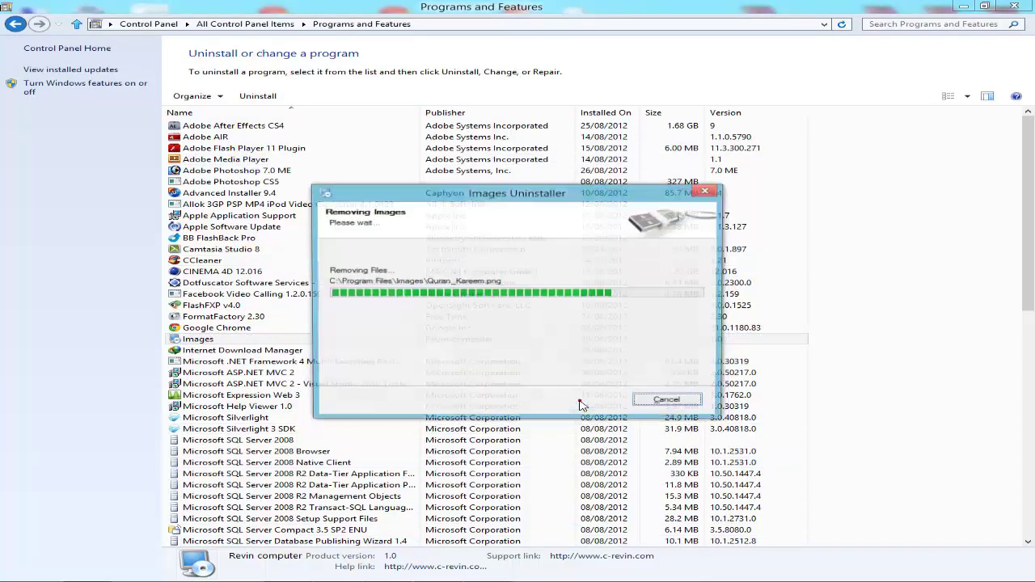
left_click(587, 401)
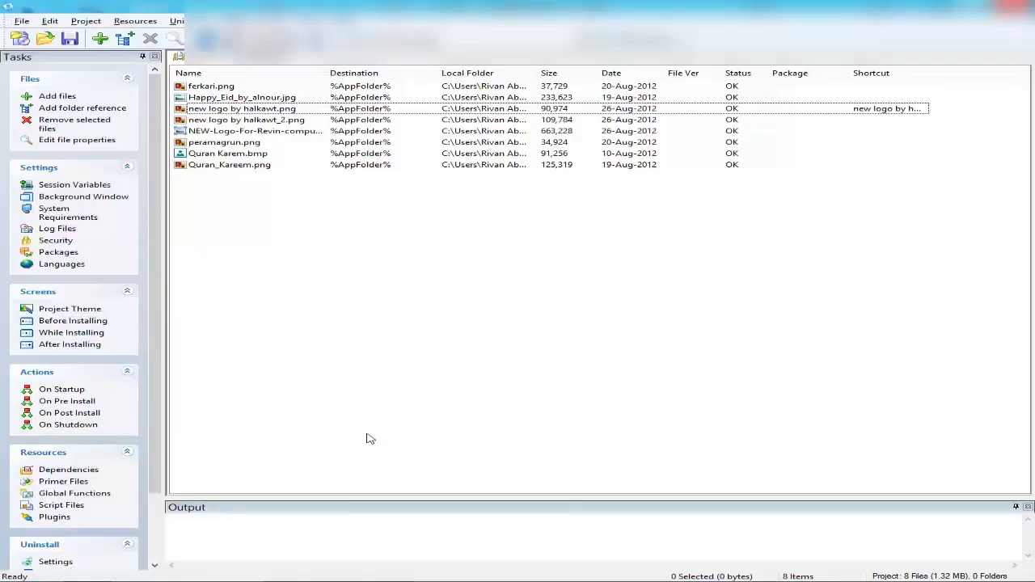
left_click(364, 433)
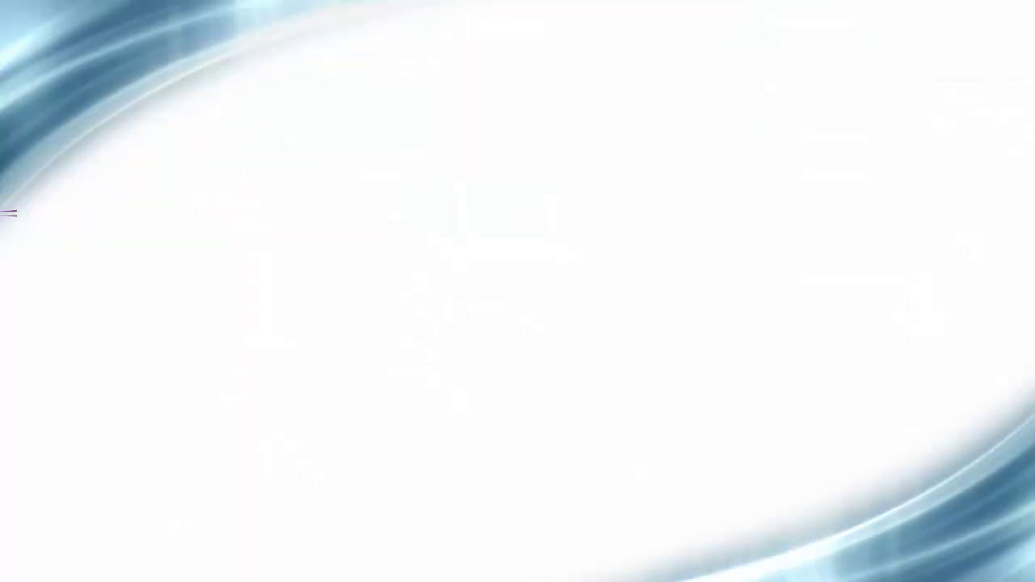